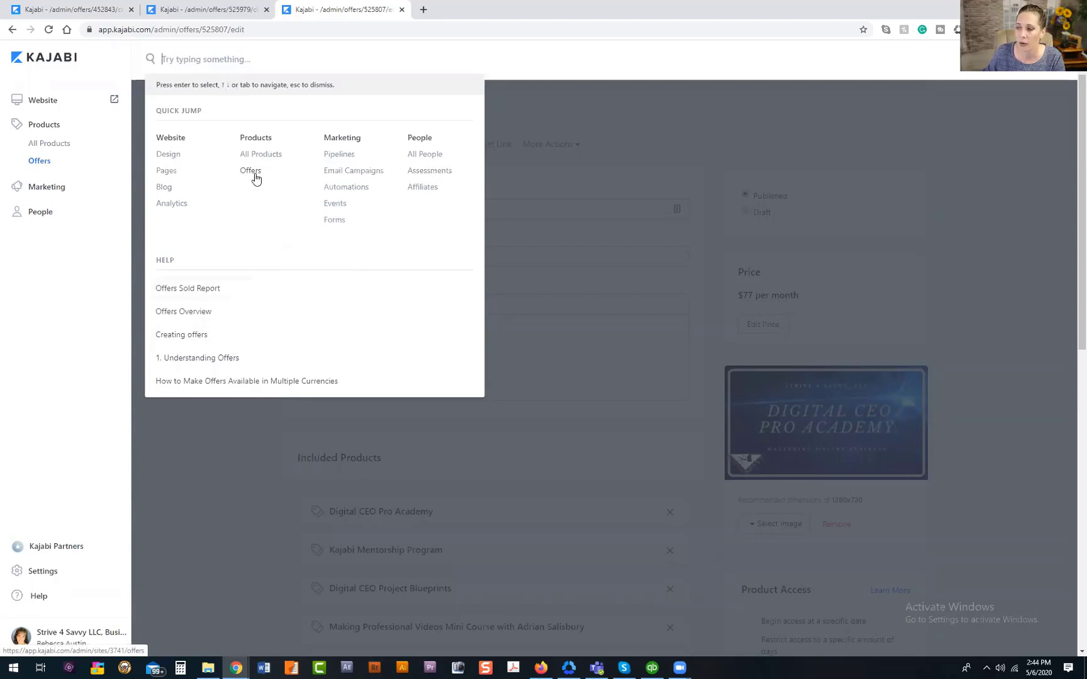
# Step: Review the Digital CEO Pro Academy offer's included products, upsell, cart abandonment, after-purchase and automation settings
pyautogui.click(72, 171)
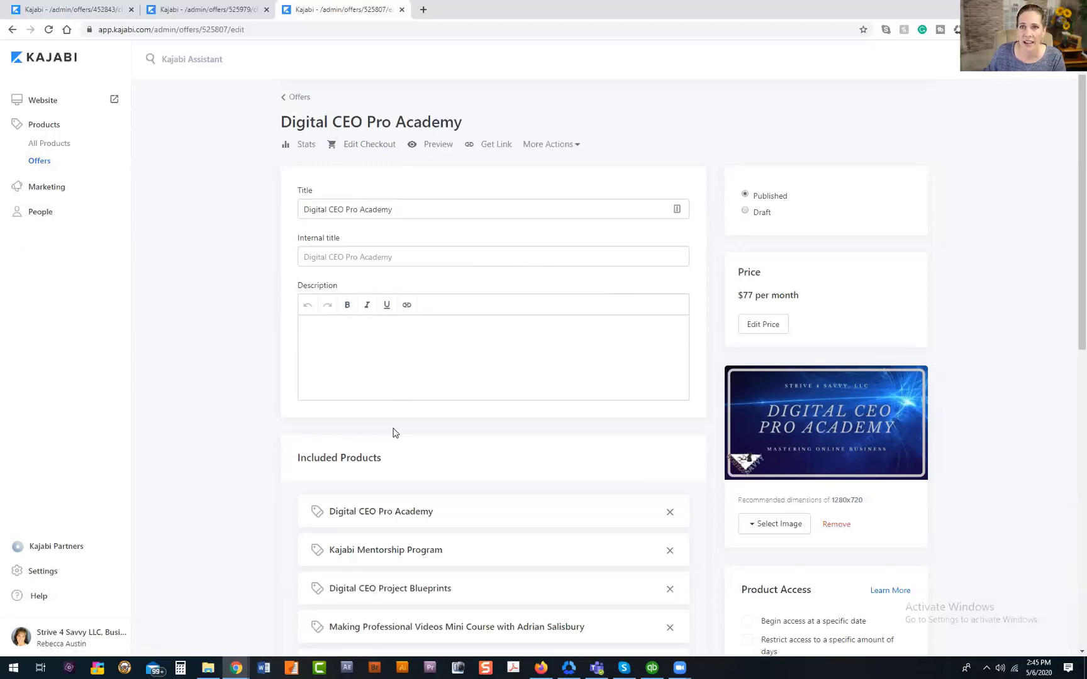
pyautogui.scroll(-1, 530, 400)
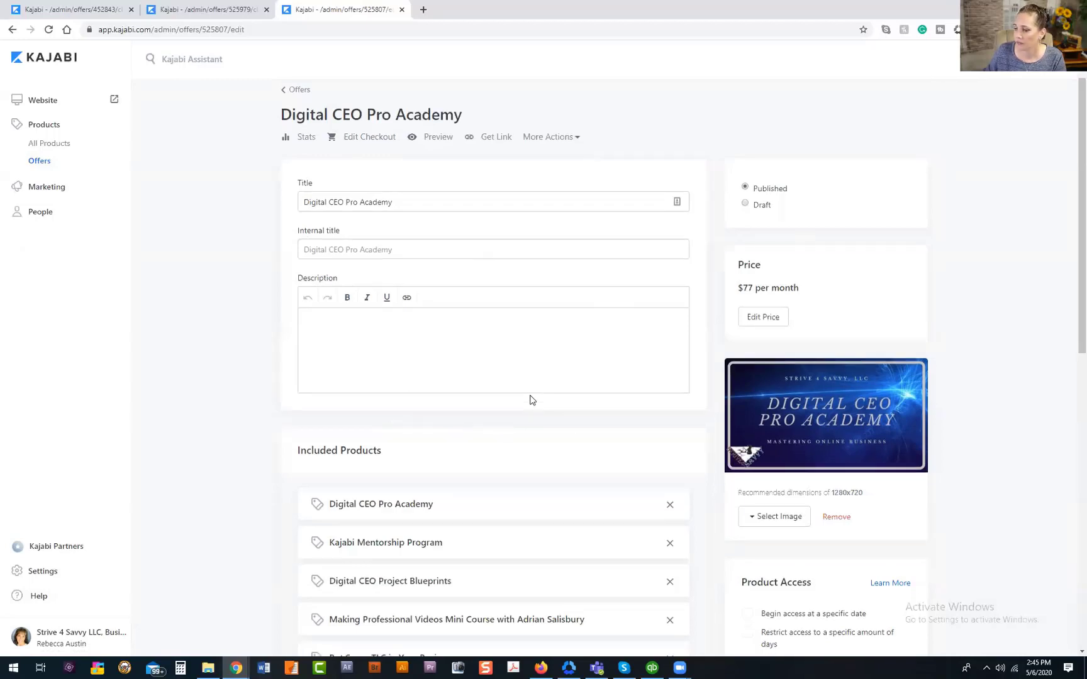
pyautogui.scroll(-3, 444, 485)
pyautogui.scroll(-2, 409, 438)
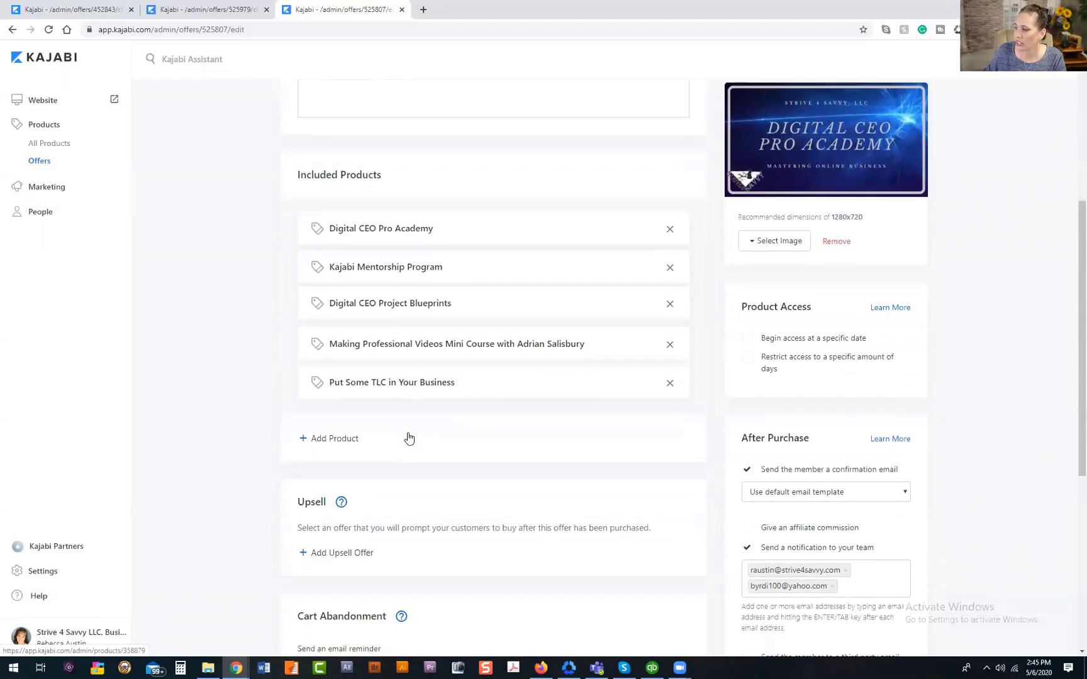
pyautogui.scroll(-1, 408, 438)
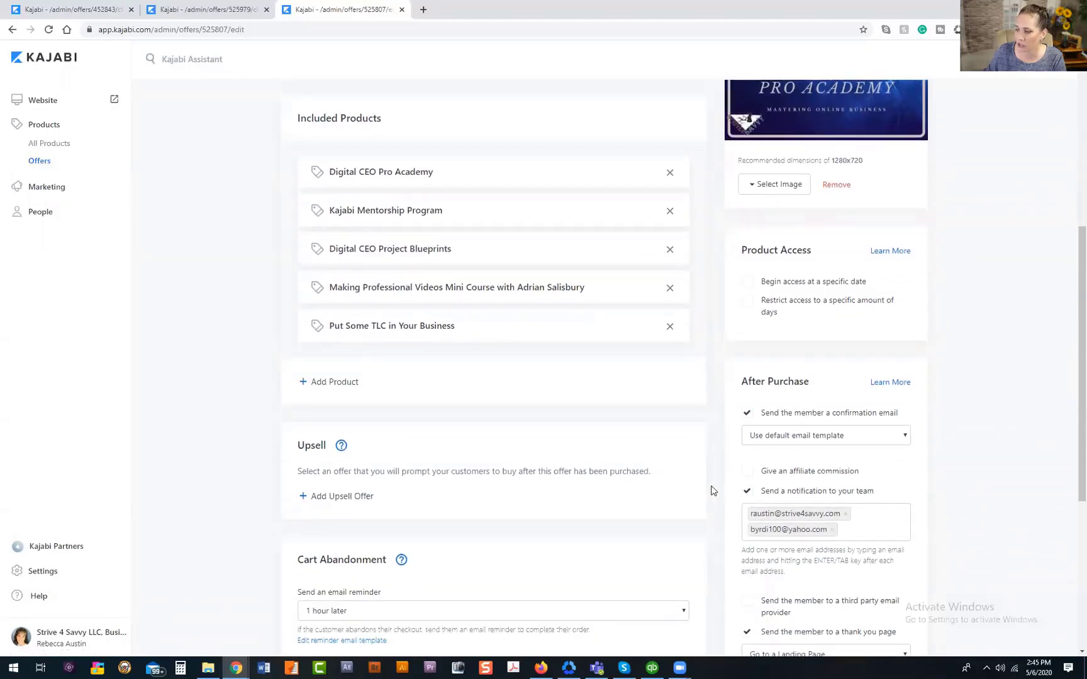
pyautogui.scroll(-1, 712, 490)
pyautogui.scroll(-1, 503, 449)
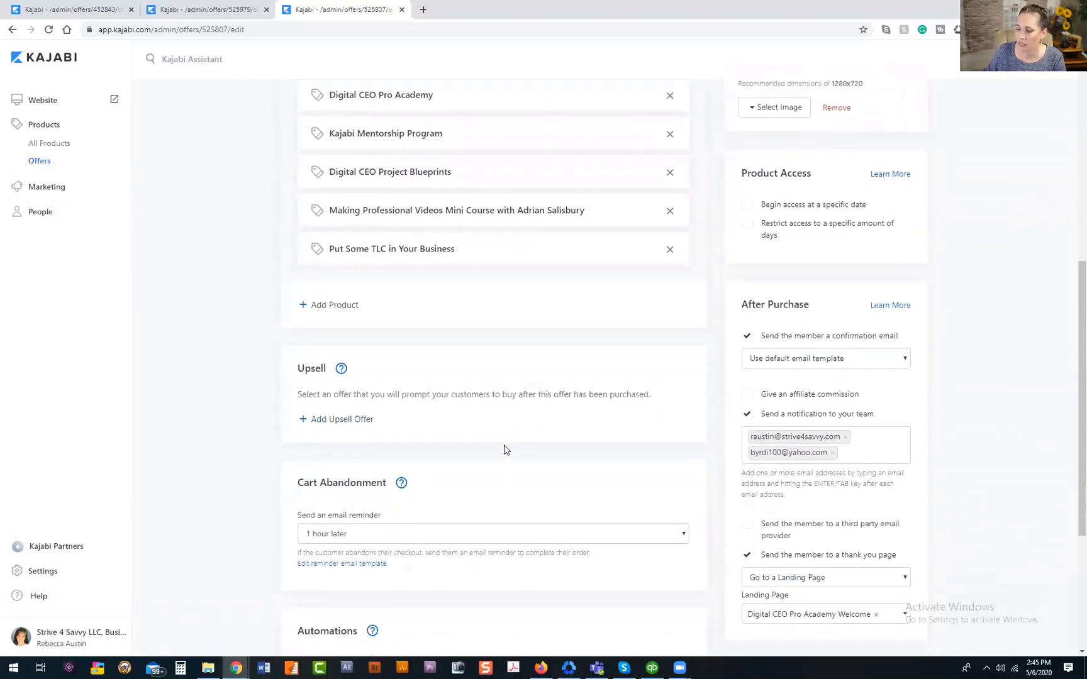
pyautogui.scroll(-4, 504, 450)
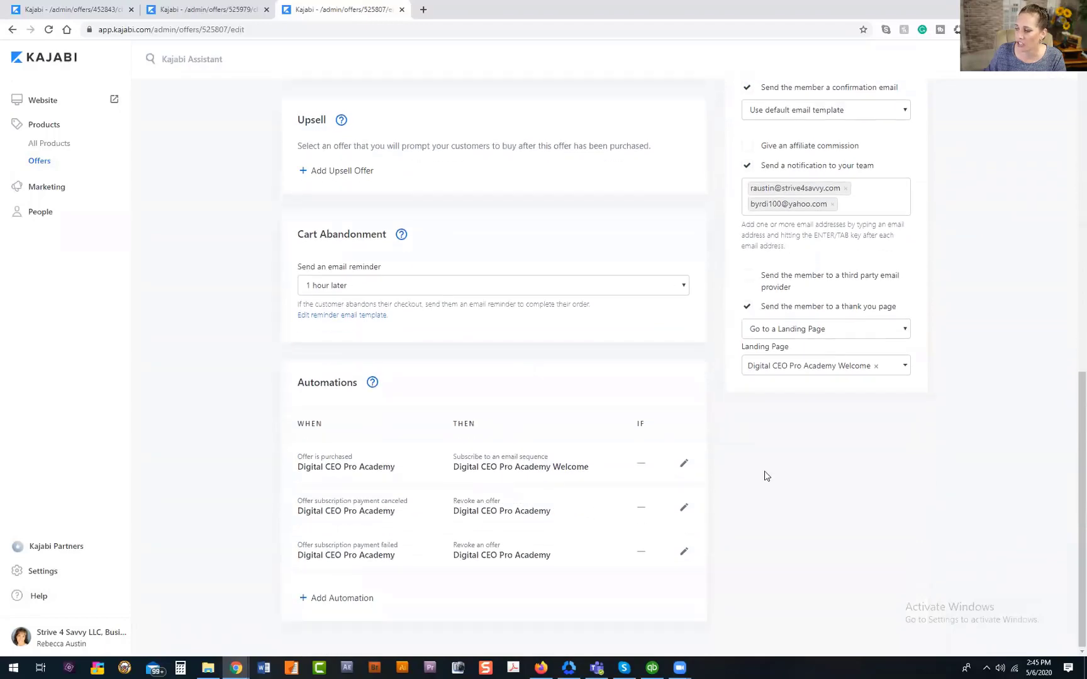
pyautogui.scroll(2, 685, 447)
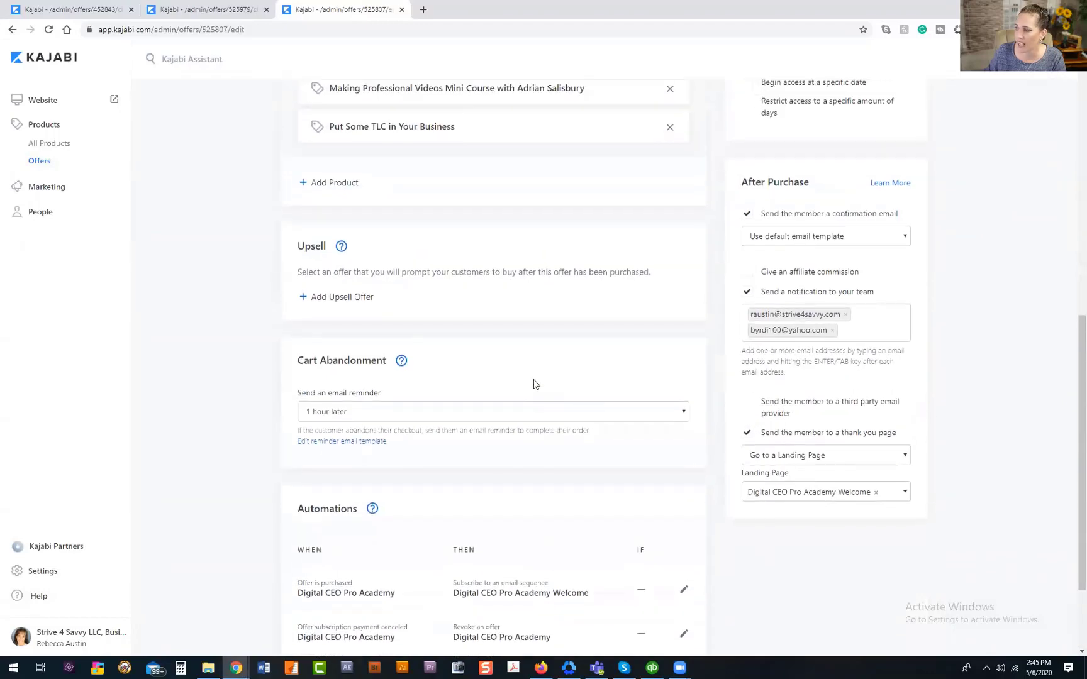
pyautogui.scroll(10, 534, 383)
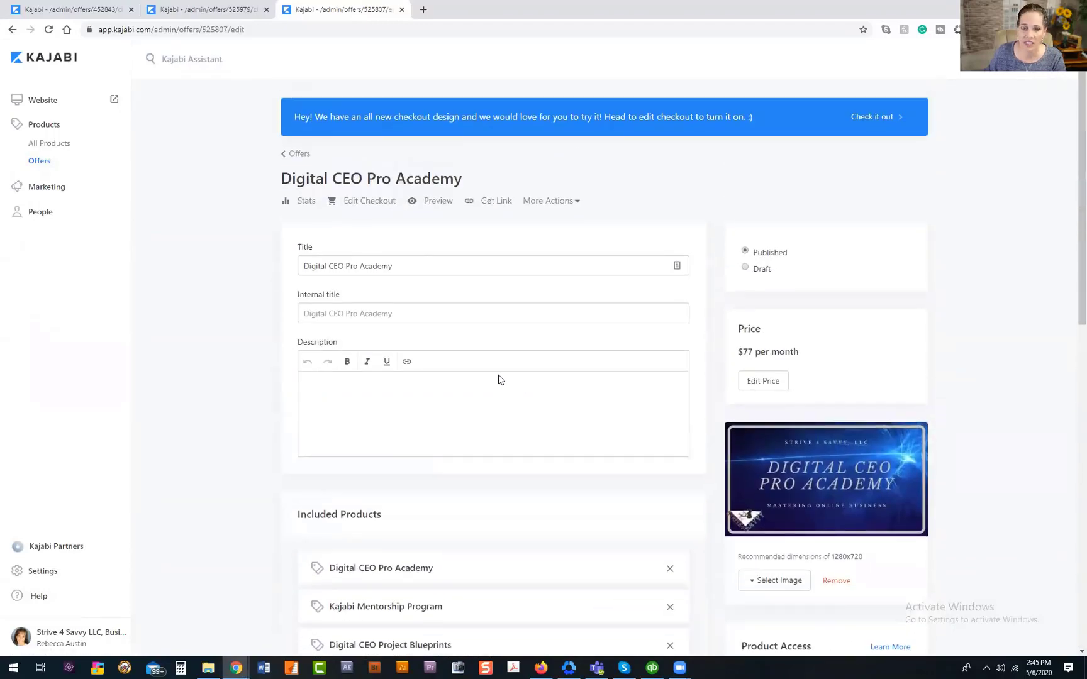
# Step: Open the Digital CEO Pro Academy checkout for customizing, preview the new checkout design, and switch it back off
pyautogui.click(366, 204)
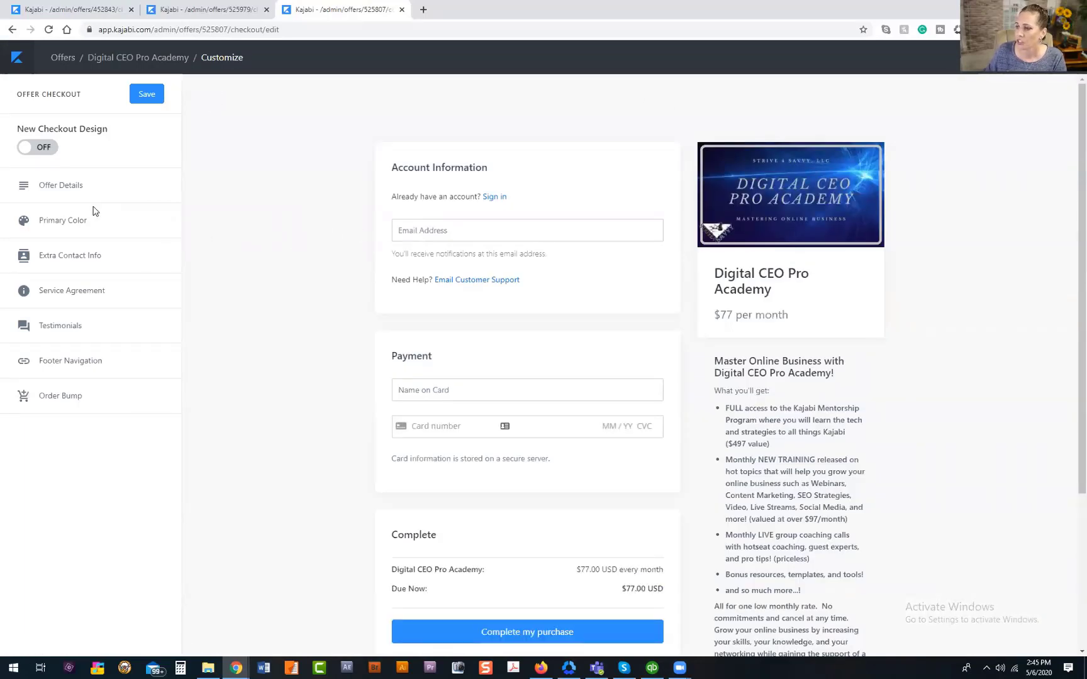
pyautogui.click(44, 148)
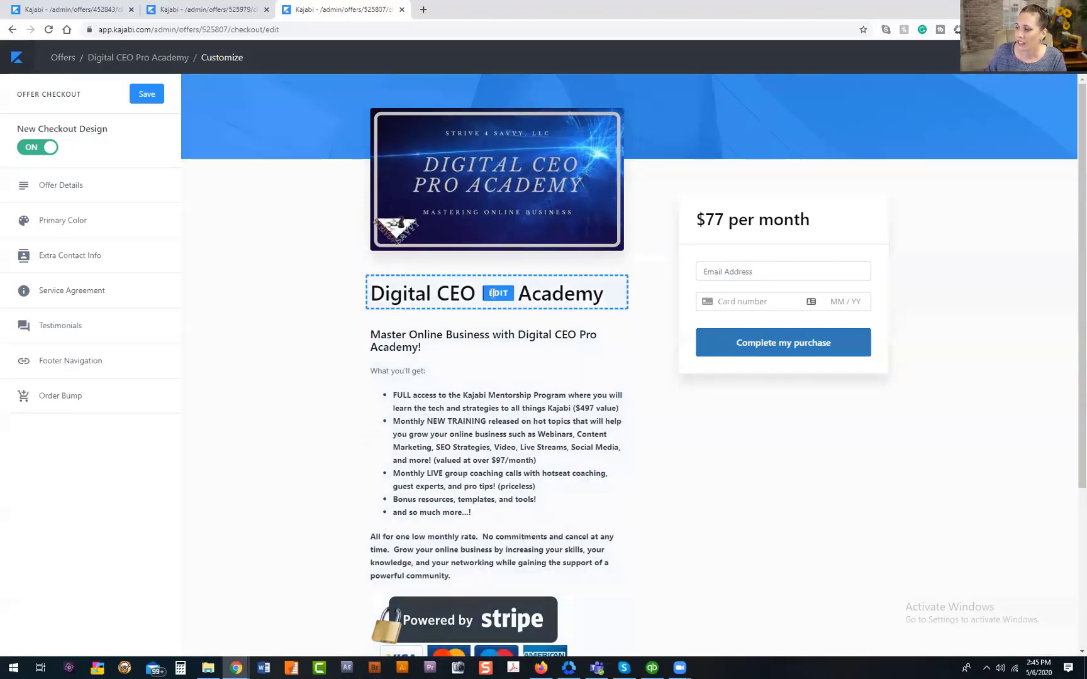
pyautogui.scroll(-1, 692, 420)
pyautogui.scroll(1, 692, 420)
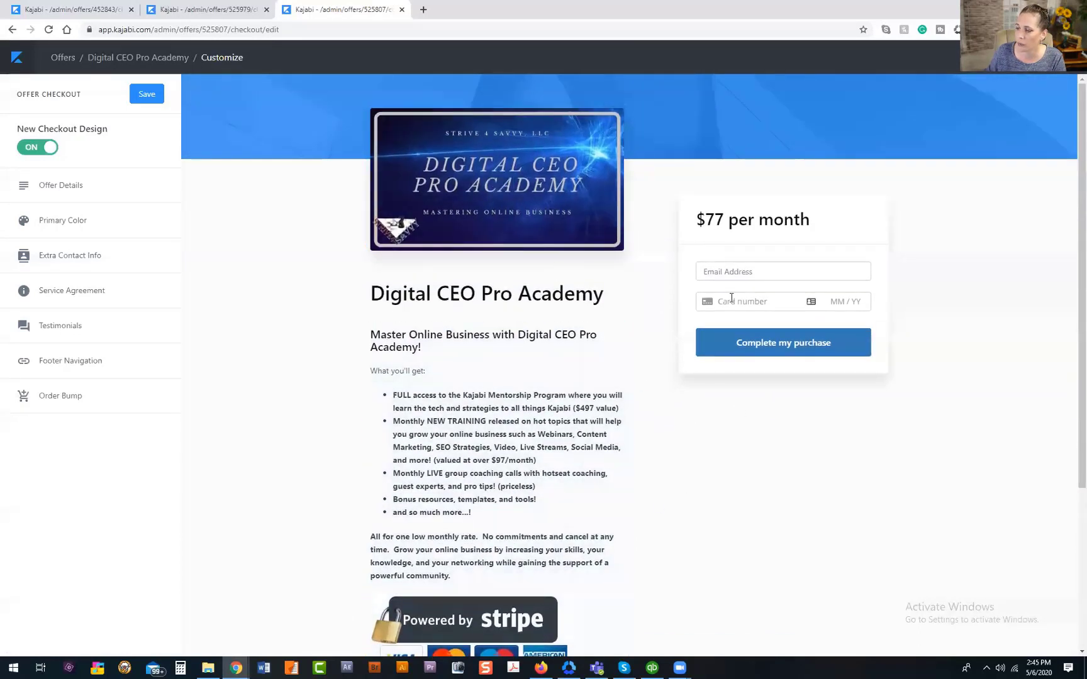
pyautogui.click(34, 156)
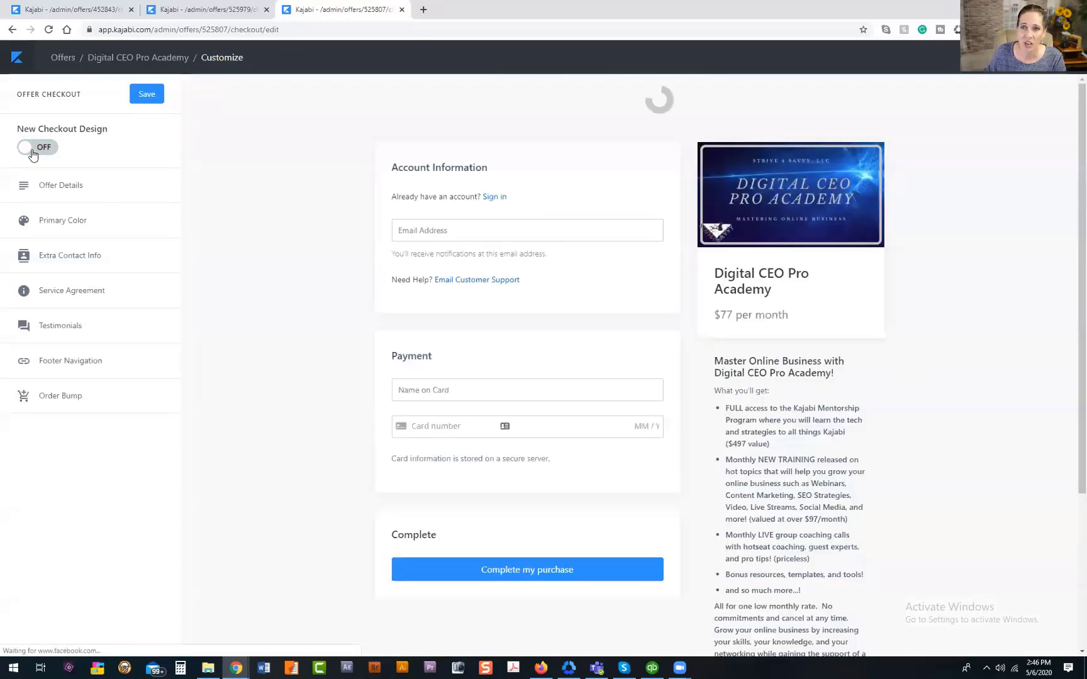
pyautogui.moveTo(828, 535)
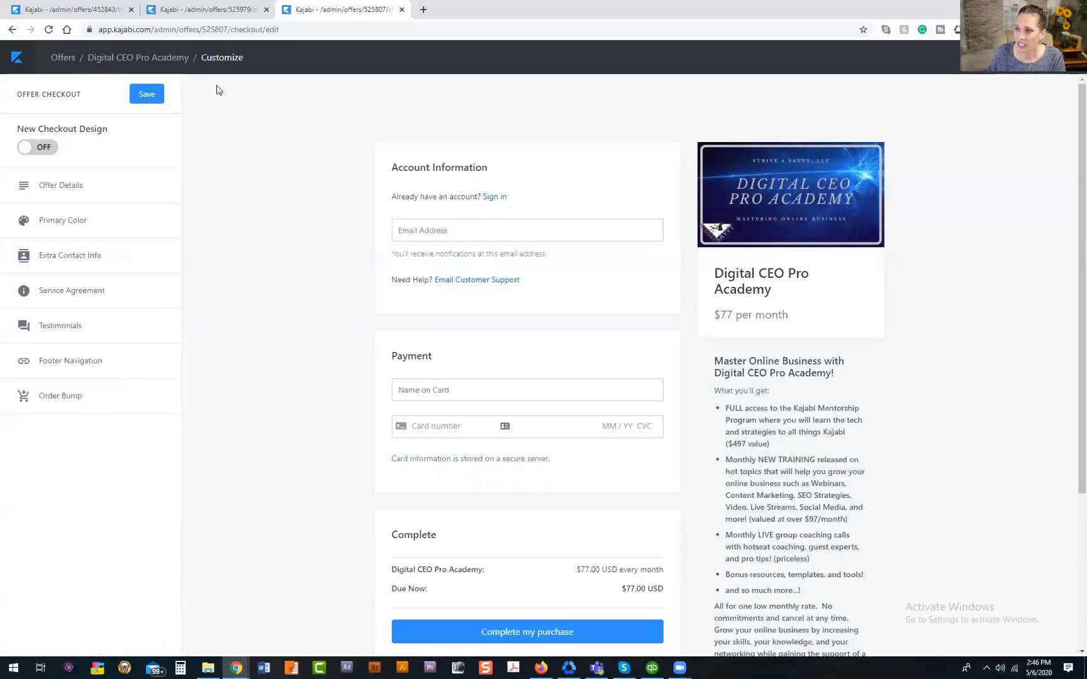
# Step: Compare the old-design checkout of Digital CEO in 28 Days (already have account) with the new-design Digital CEO in 28 Days checkout
pyautogui.click(181, 10)
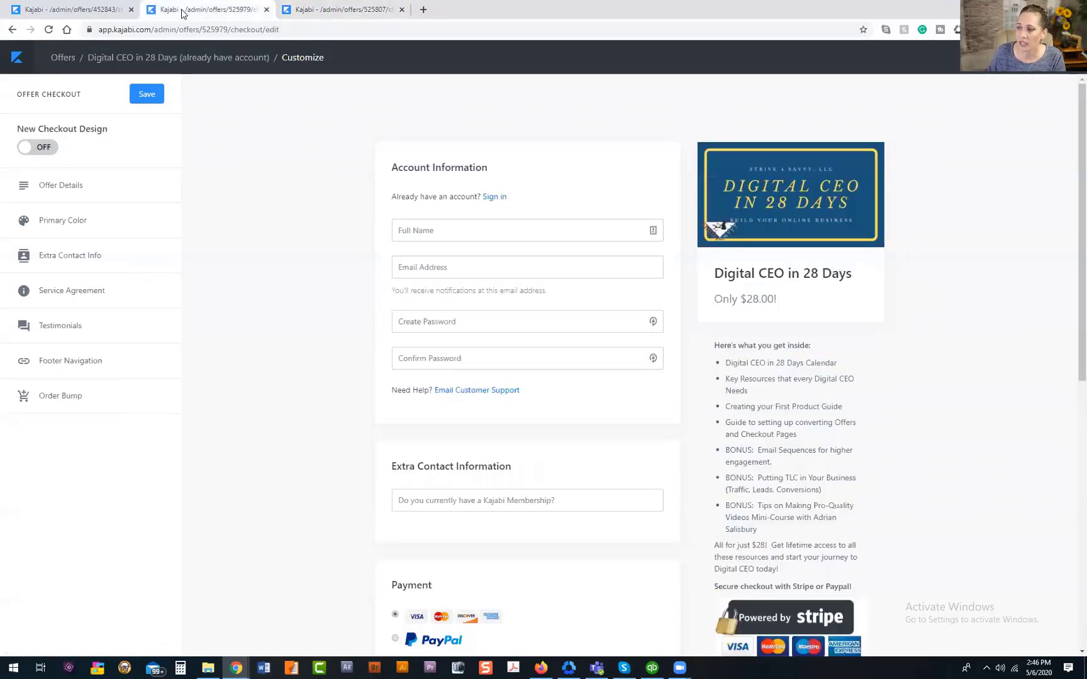
pyautogui.click(88, 11)
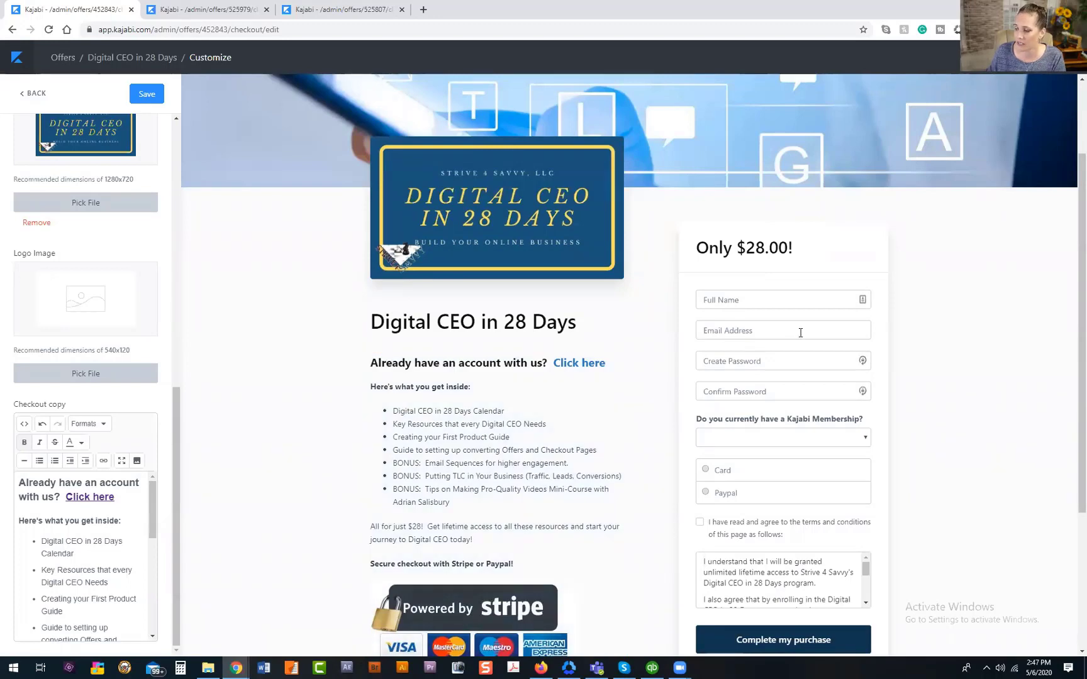
pyautogui.scroll(-2, 800, 332)
pyautogui.scroll(2, 793, 330)
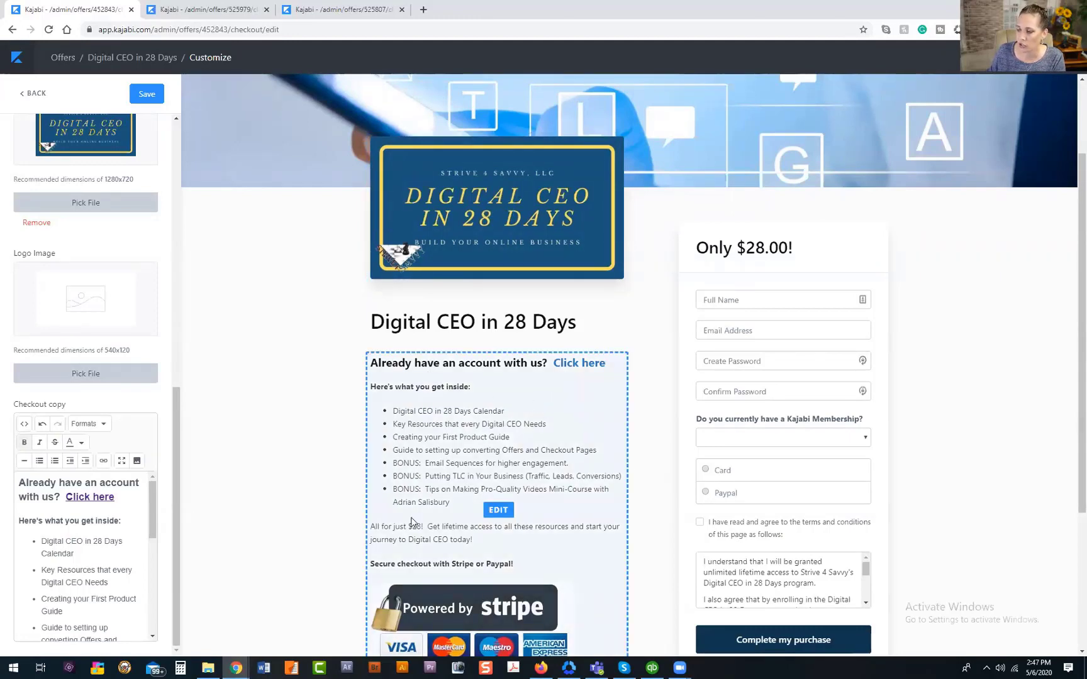
pyautogui.scroll(-1, 654, 437)
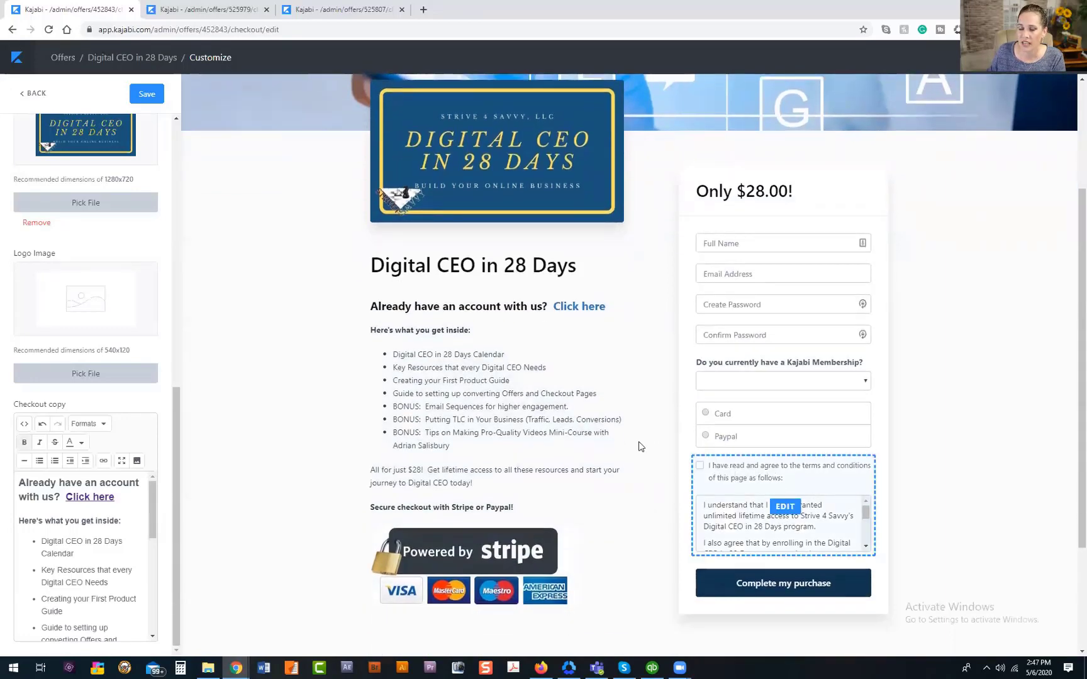
# Step: Leave the offer details settings and read the terms and conditions text on the Digital CEO in 28 Days checkout
pyautogui.click(33, 93)
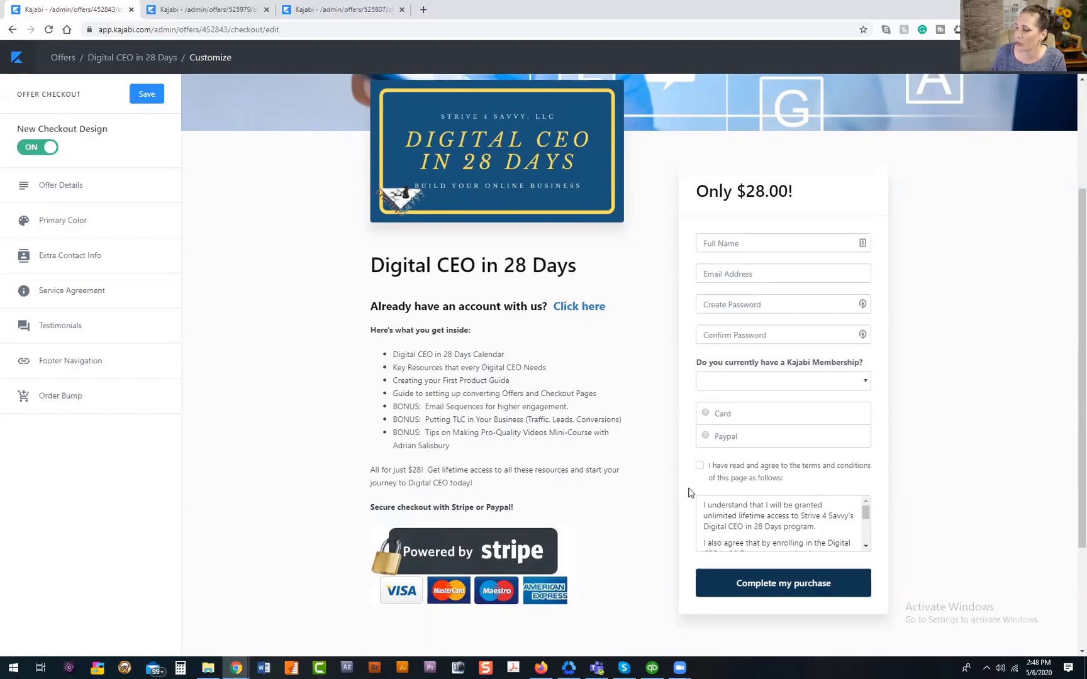
pyautogui.moveTo(787, 506)
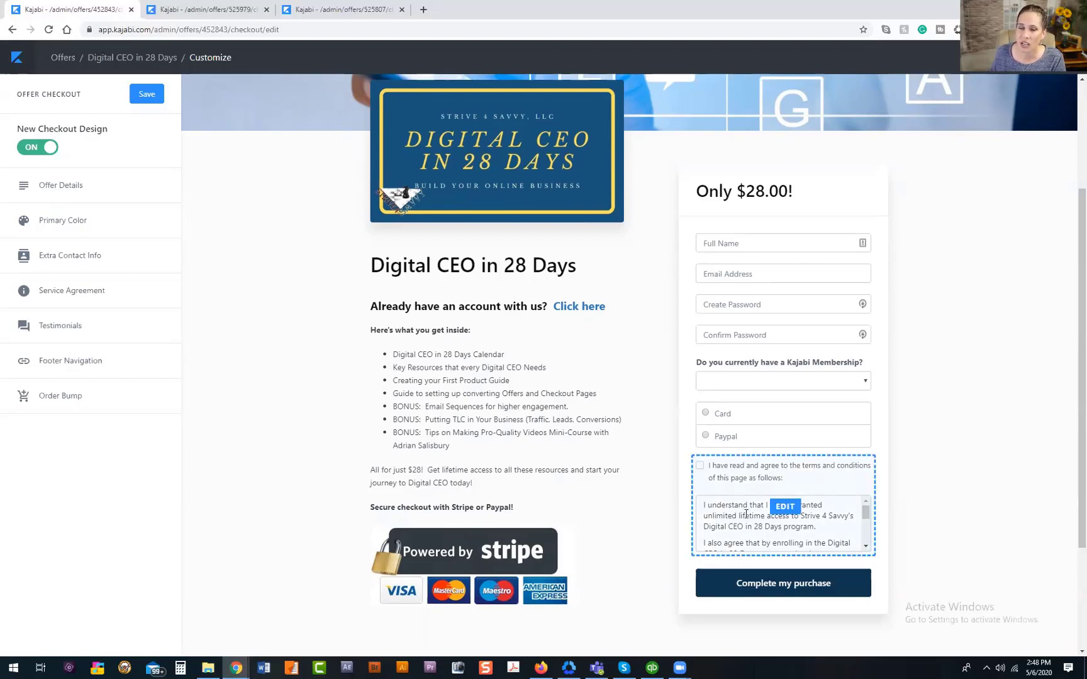
pyautogui.scroll(-2, 737, 515)
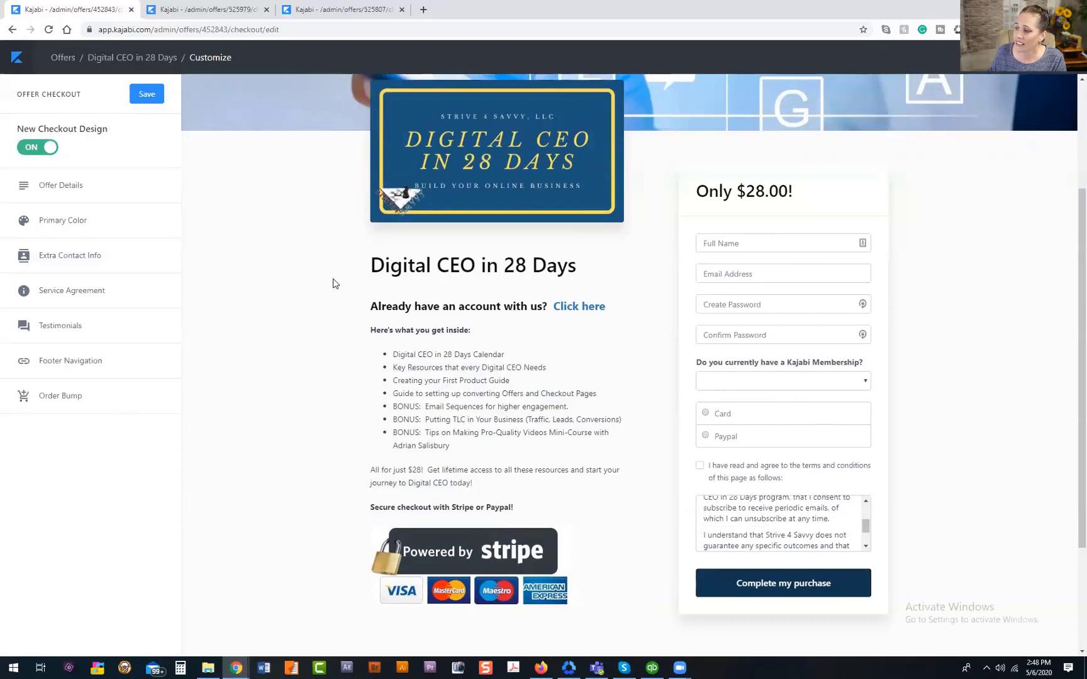
pyautogui.scroll(1, 334, 284)
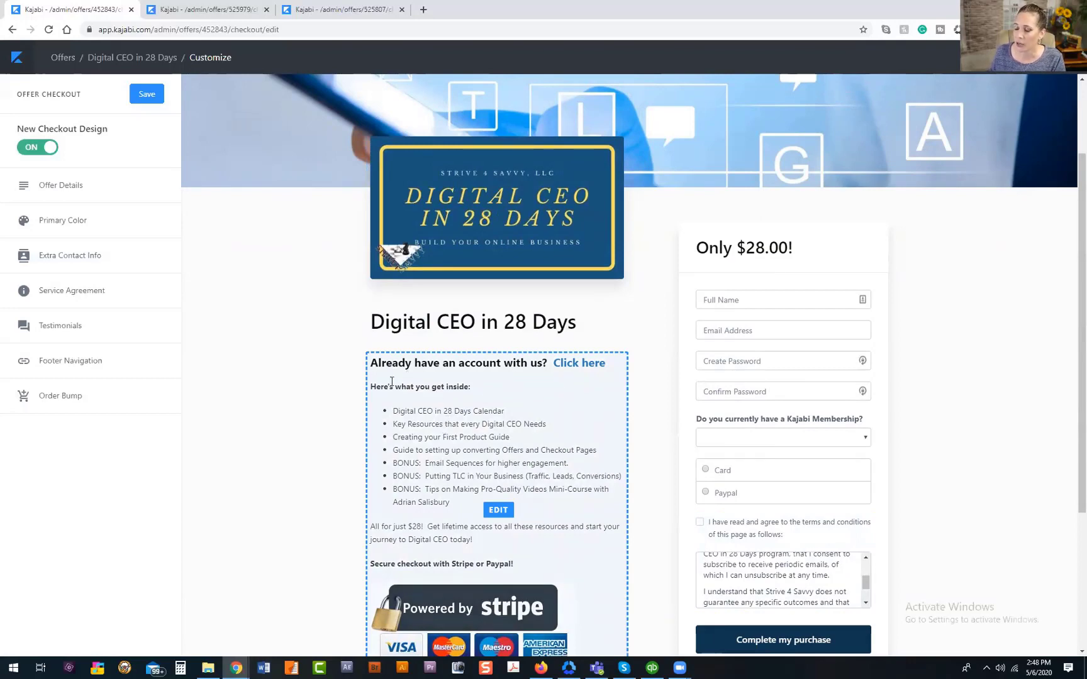
# Step: Open the Digital CEO in 28 Days checkout copy and compare its existing-account link with the sign-in link on the already-have-account checkout
pyautogui.click(571, 402)
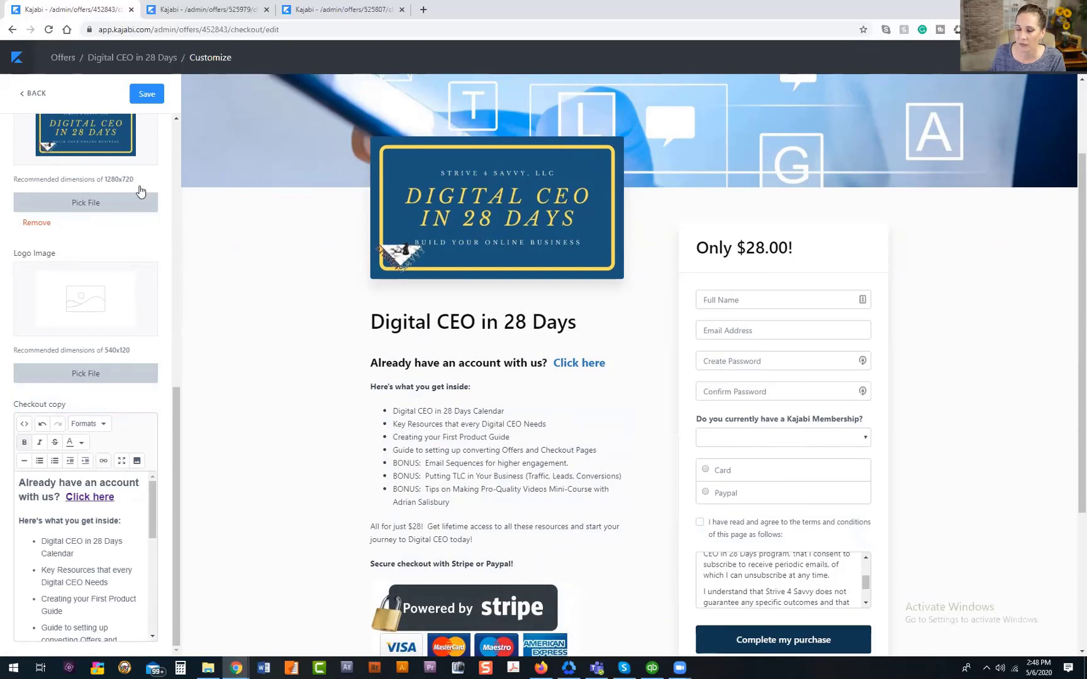
pyautogui.click(201, 11)
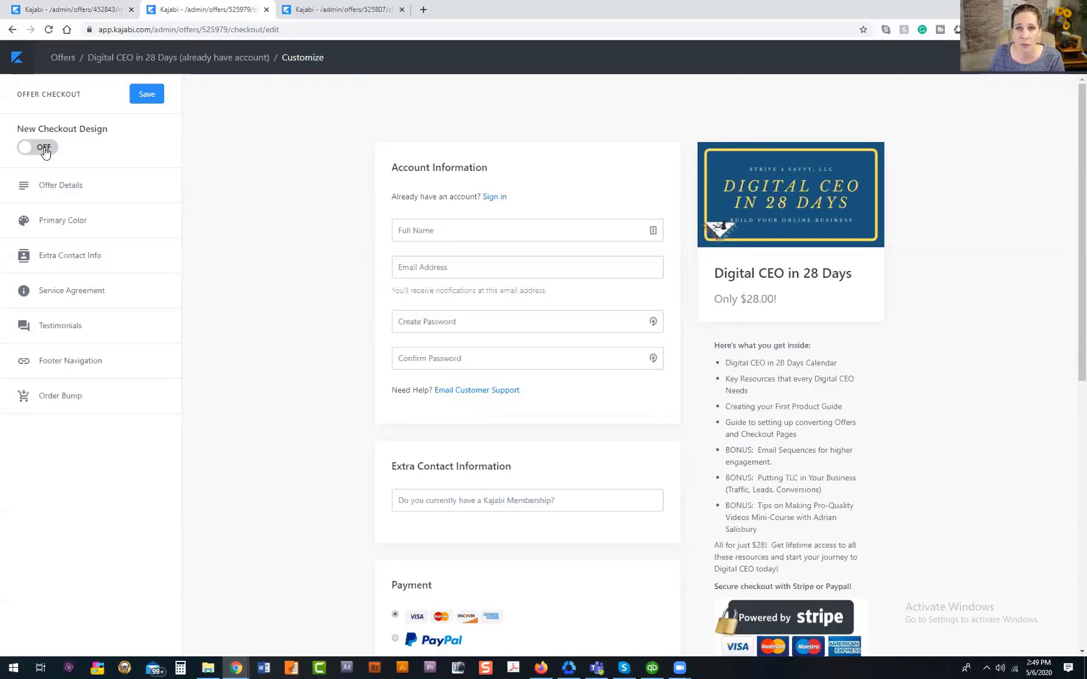
pyautogui.click(107, 9)
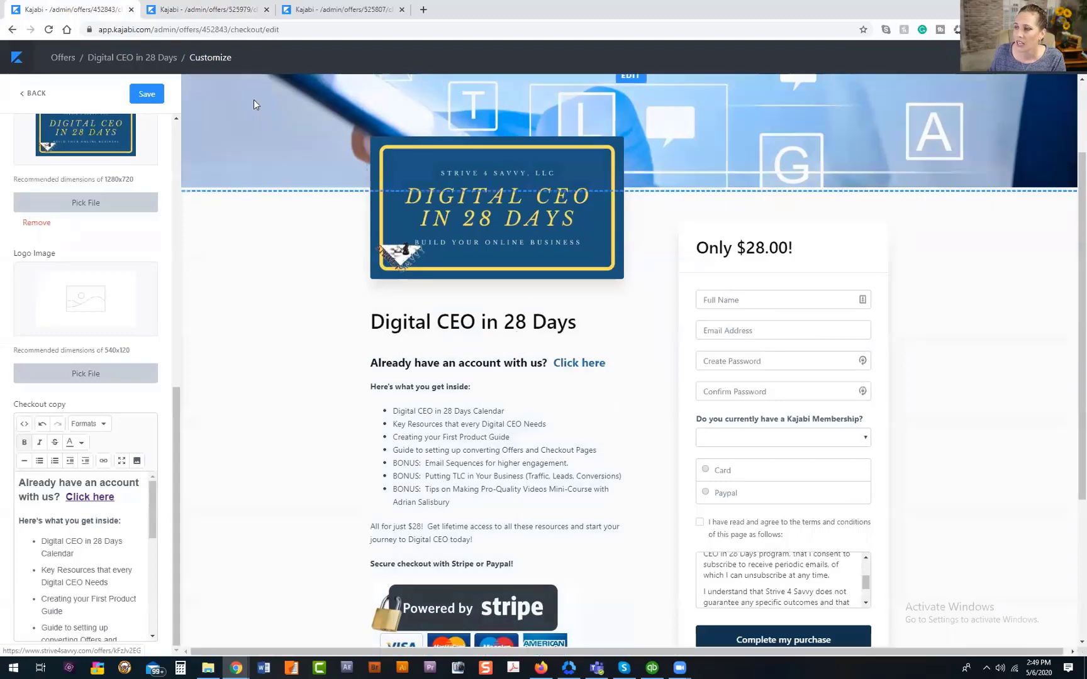
pyautogui.click(194, 13)
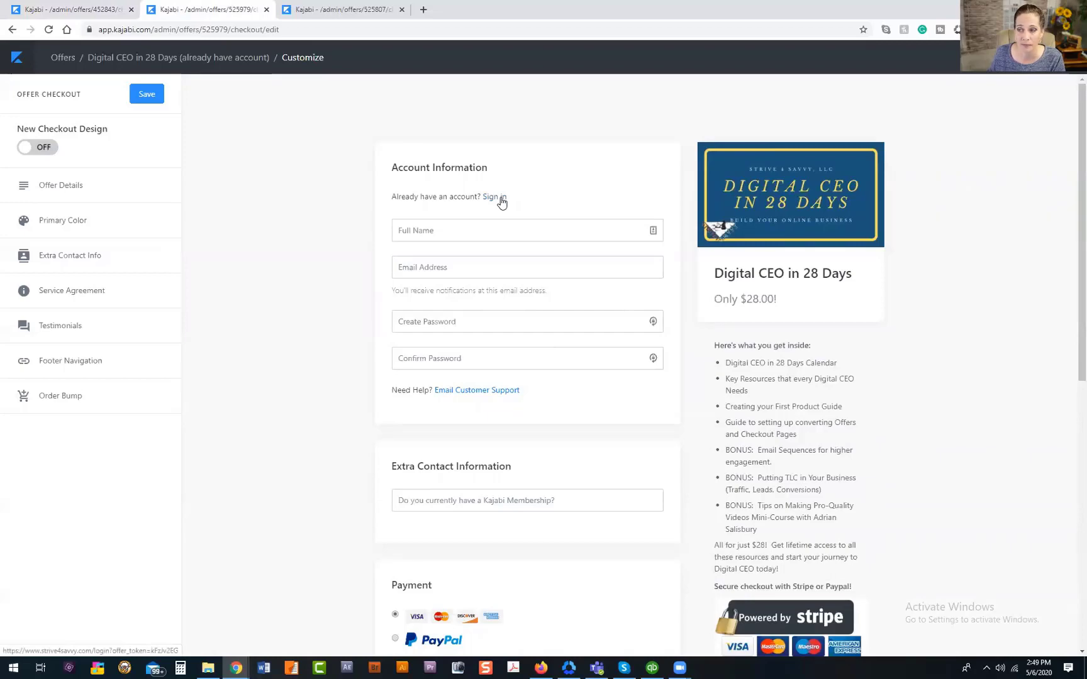
pyautogui.click(88, 19)
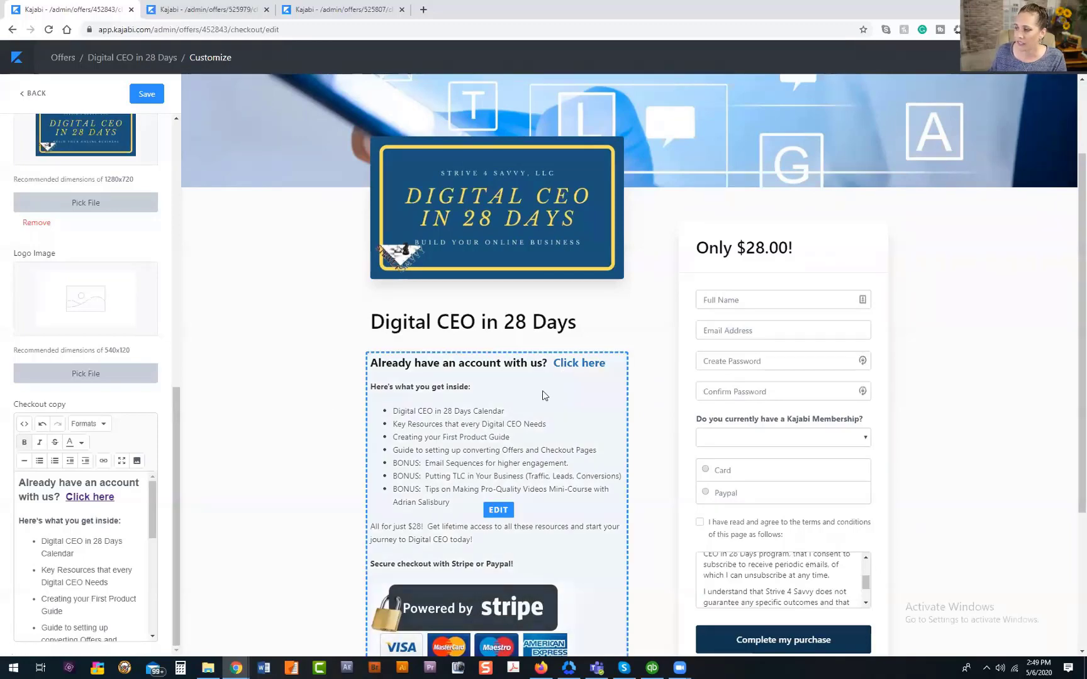
pyautogui.click(209, 10)
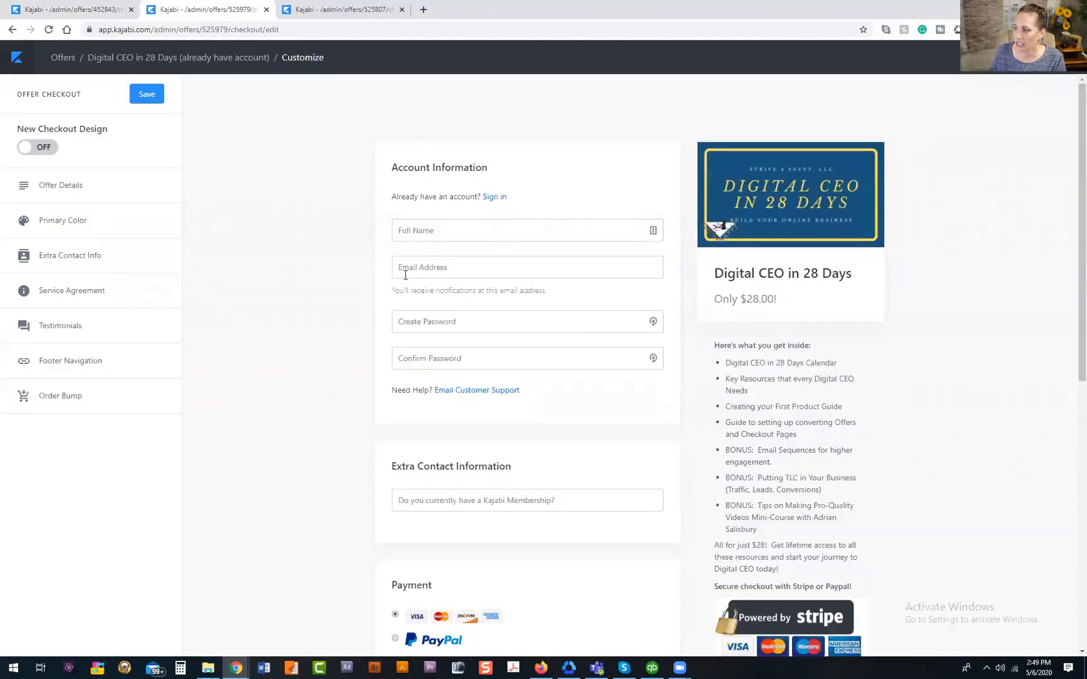
# Step: Return to the Digital CEO in 28 Days (already have account) offer and review its price, included products, upsell, after-purchase settings and automations
pyautogui.click(112, 58)
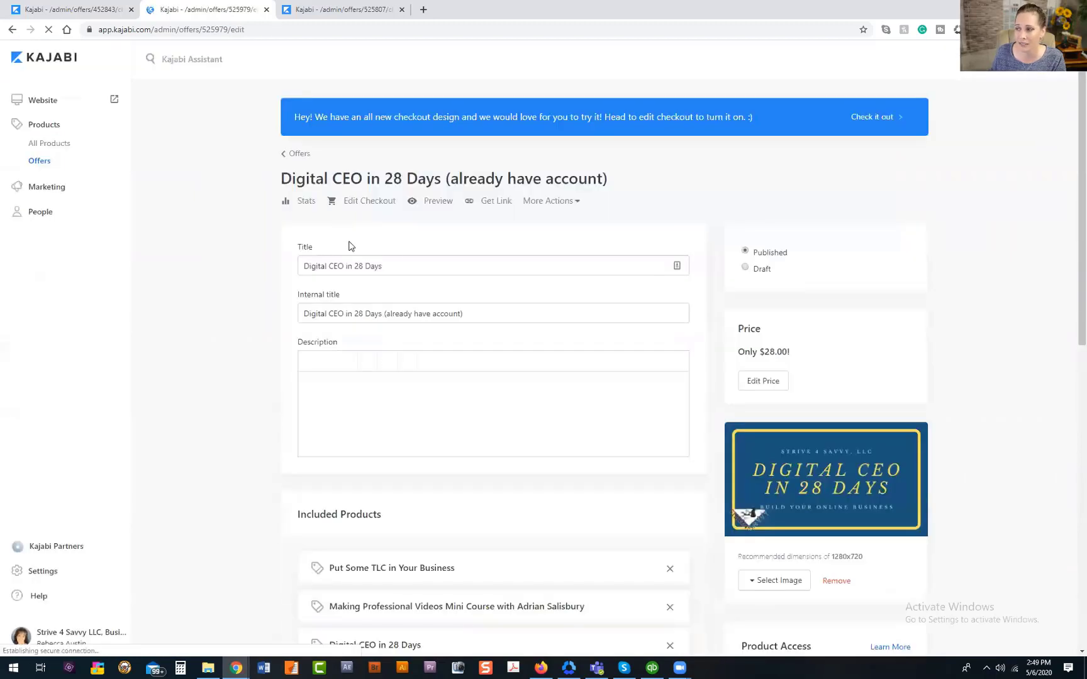
pyautogui.scroll(-2, 523, 332)
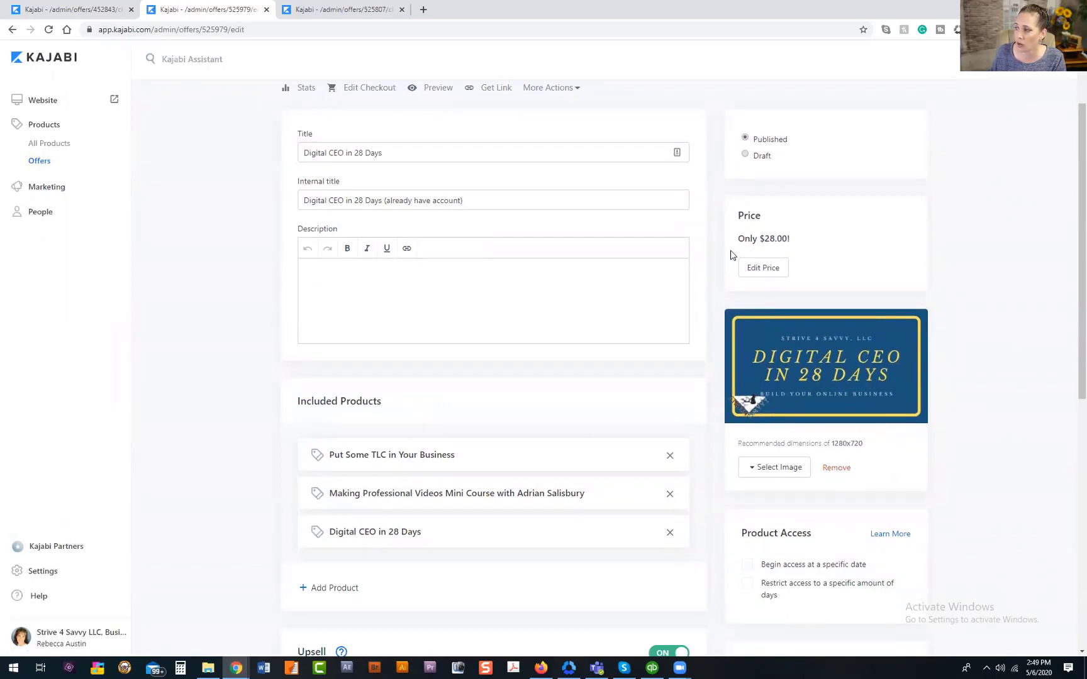
pyautogui.scroll(-2, 506, 337)
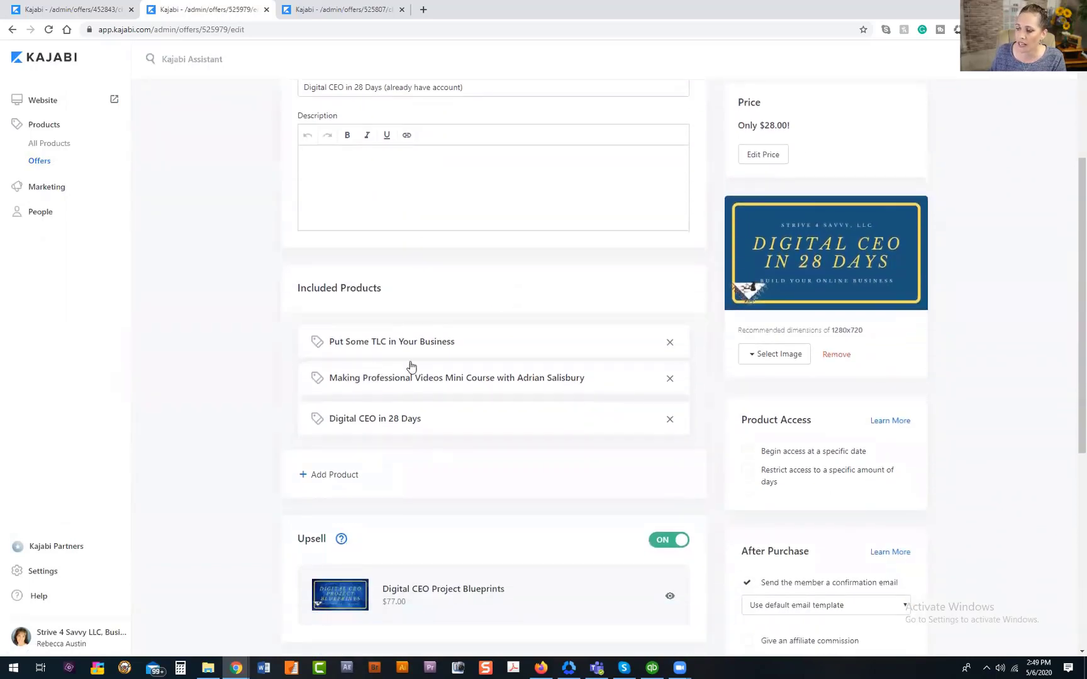
pyautogui.scroll(-3, 566, 403)
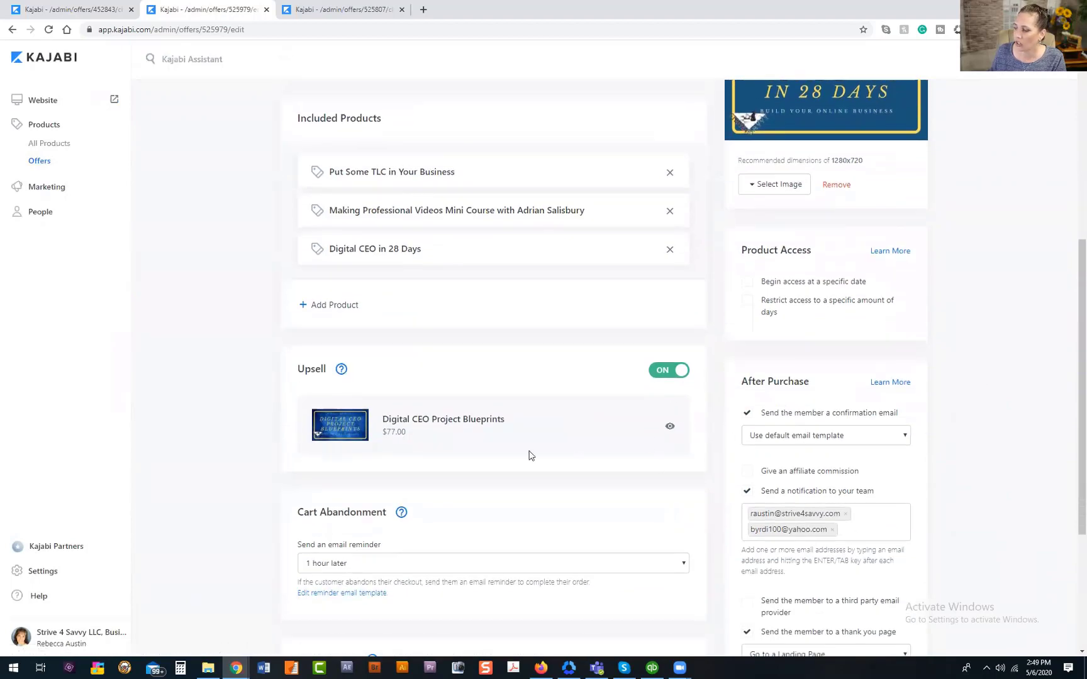
pyautogui.scroll(-4, 468, 449)
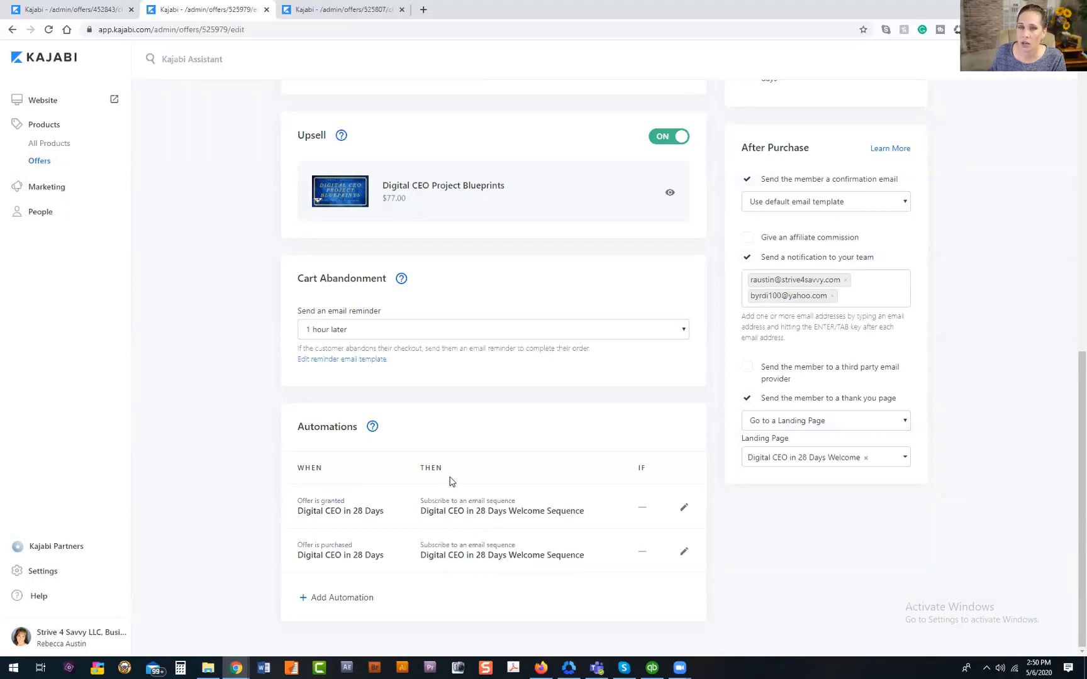
pyautogui.scroll(2, 449, 482)
pyautogui.scroll(1, 441, 480)
pyautogui.scroll(4, 434, 487)
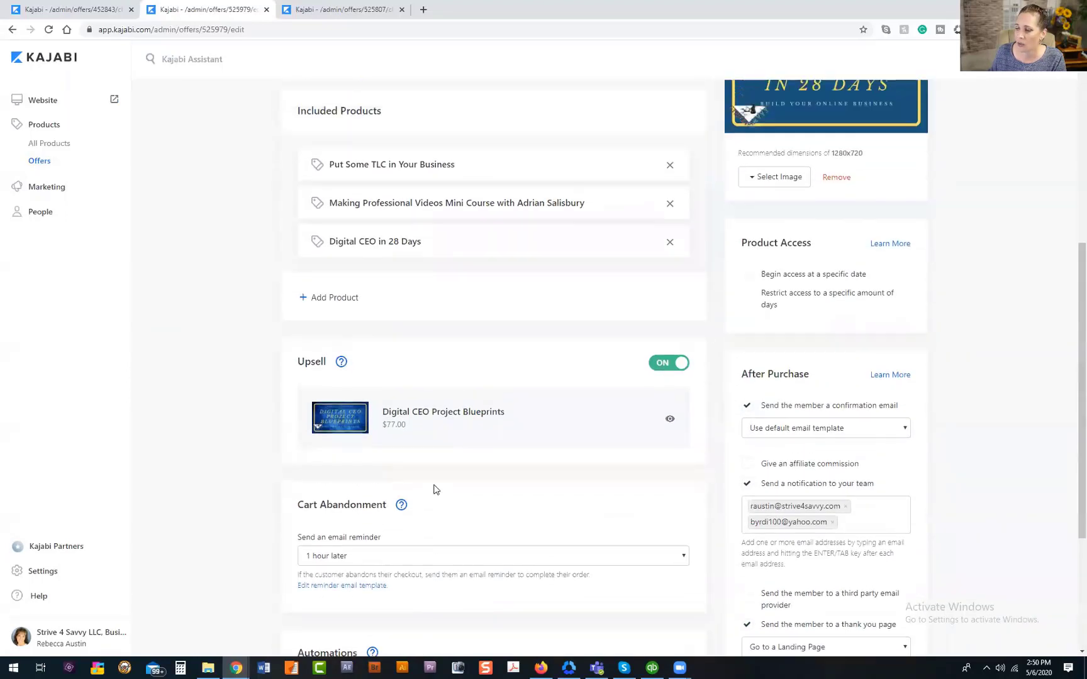
pyautogui.scroll(4, 433, 490)
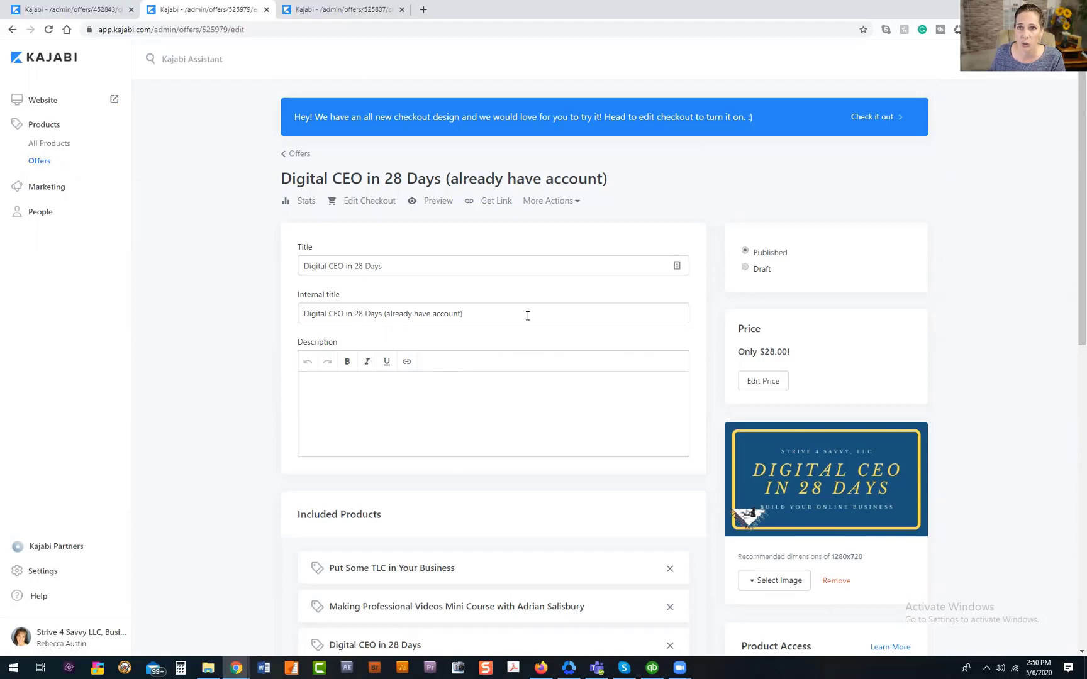
# Step: Look at the Clone action for the already-have-account offer and check the New Checkout Design setting in its checkout editor
pyautogui.click(580, 202)
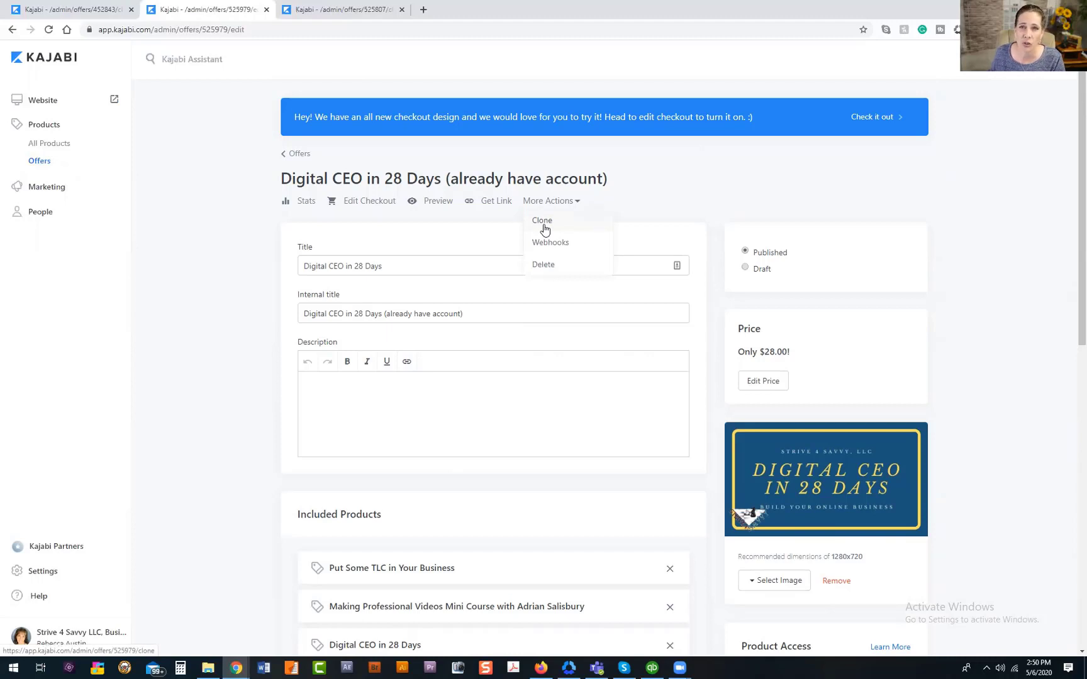
pyautogui.click(613, 202)
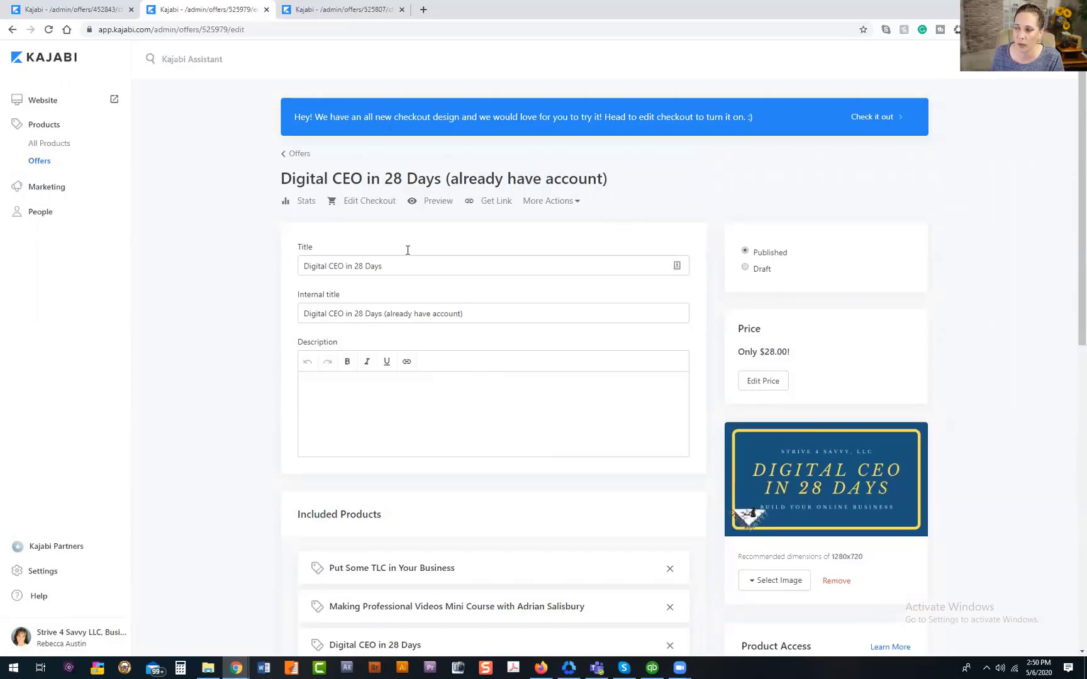
pyautogui.click(377, 201)
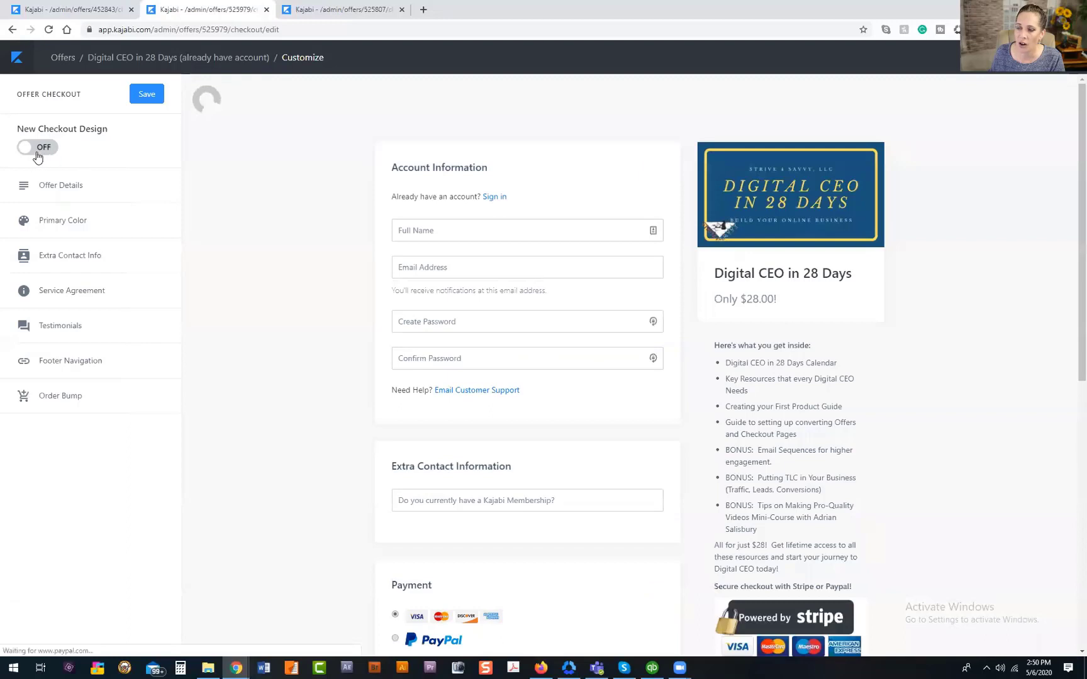
# Step: Return to the Digital CEO in 28 Days (already have account) offer and copy its share link
pyautogui.click(103, 62)
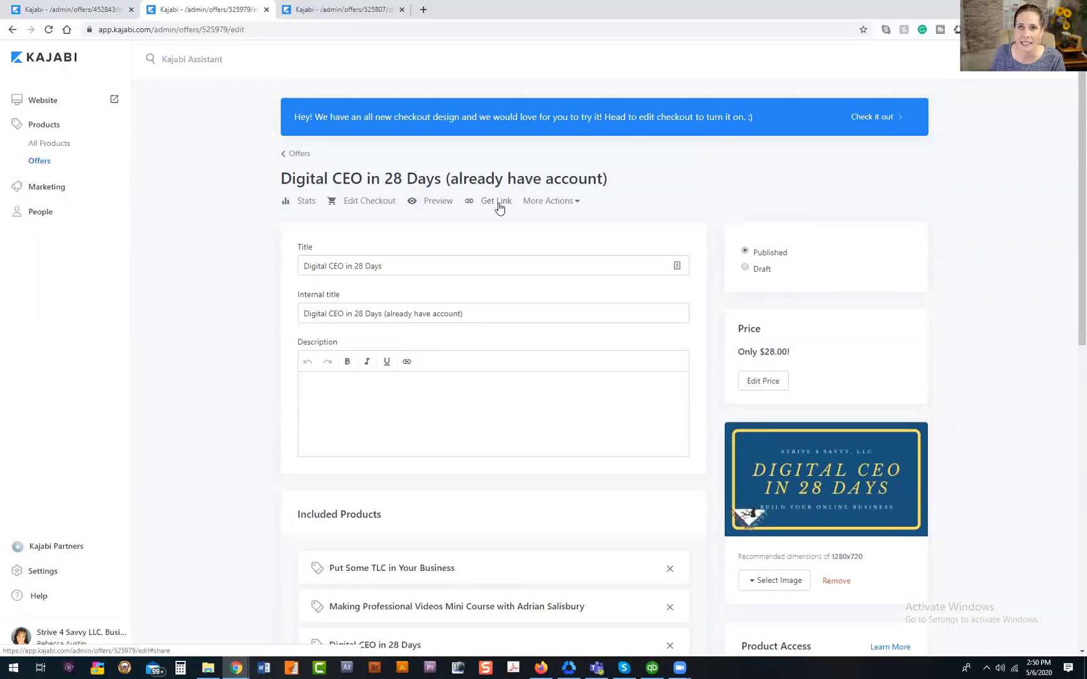
pyautogui.click(496, 204)
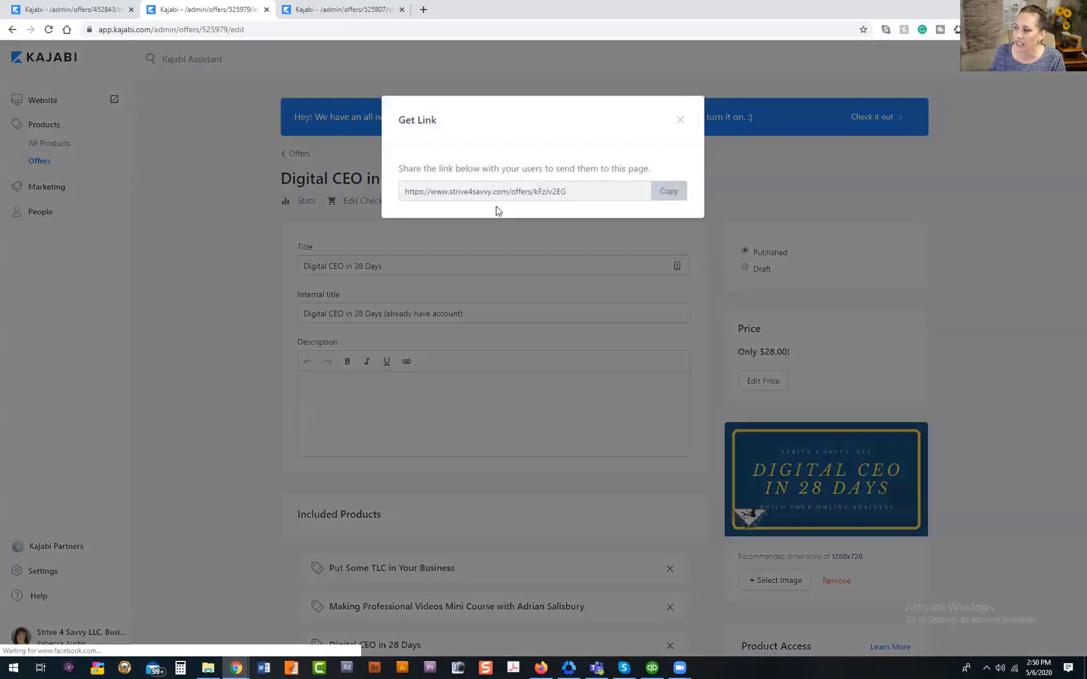
pyautogui.click(668, 194)
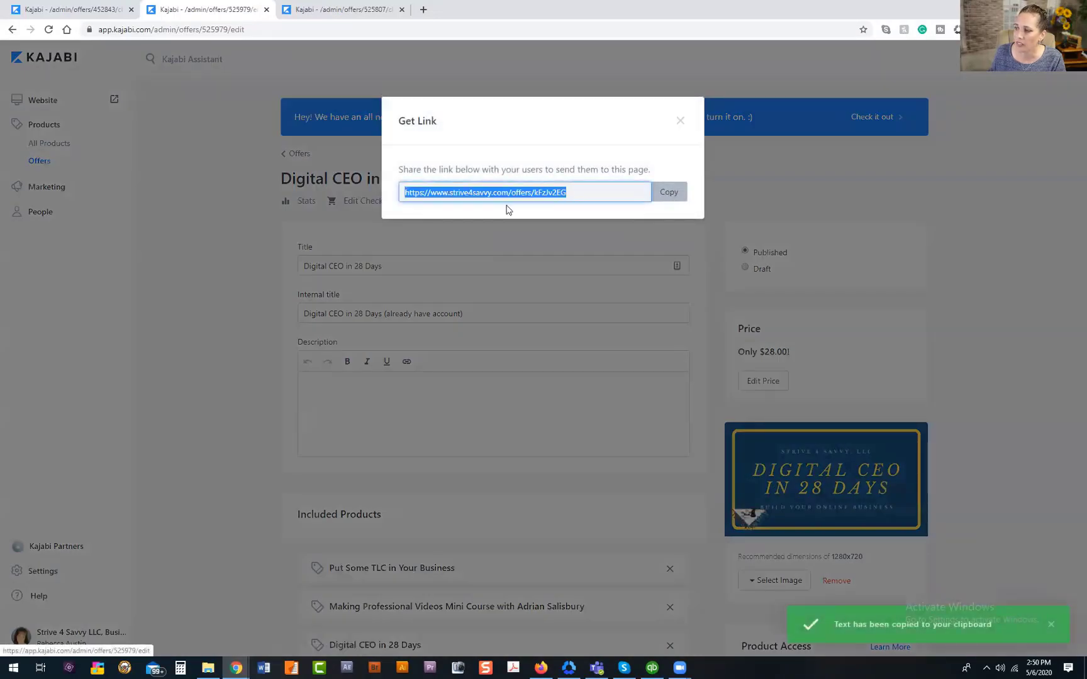
# Step: Link "Click here" in the Digital CEO in 28 Days checkout copy to the copied URL, titled "Click Here" with target New window, and save
pyautogui.click(87, 13)
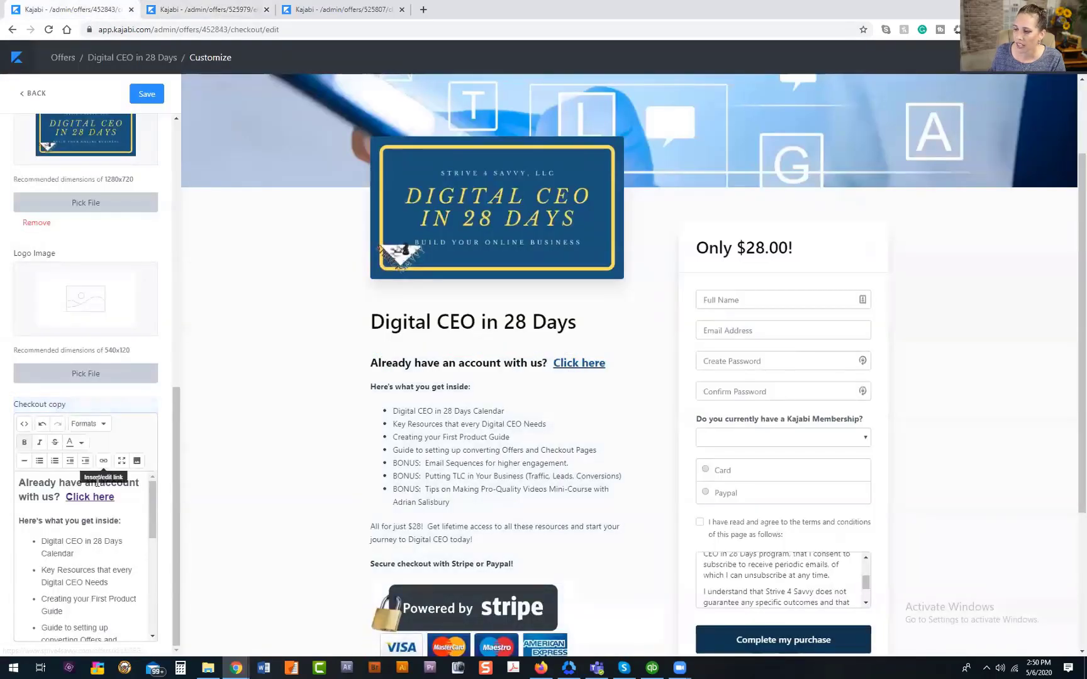
pyautogui.moveTo(67, 495); pyautogui.dragTo(119, 495)
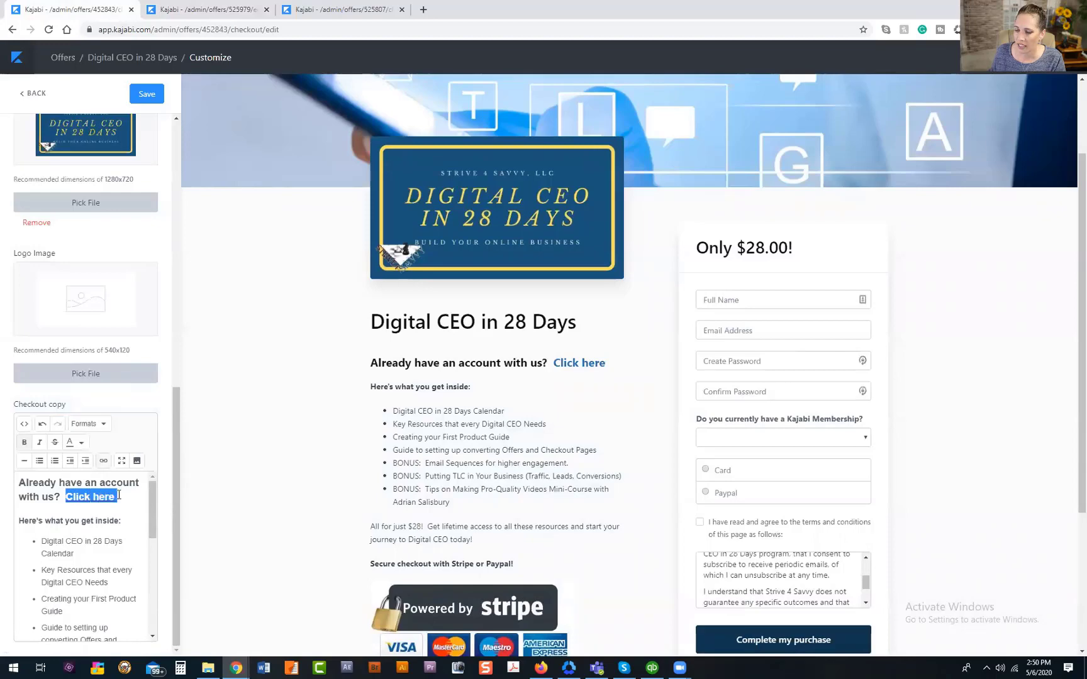
pyautogui.click(103, 463)
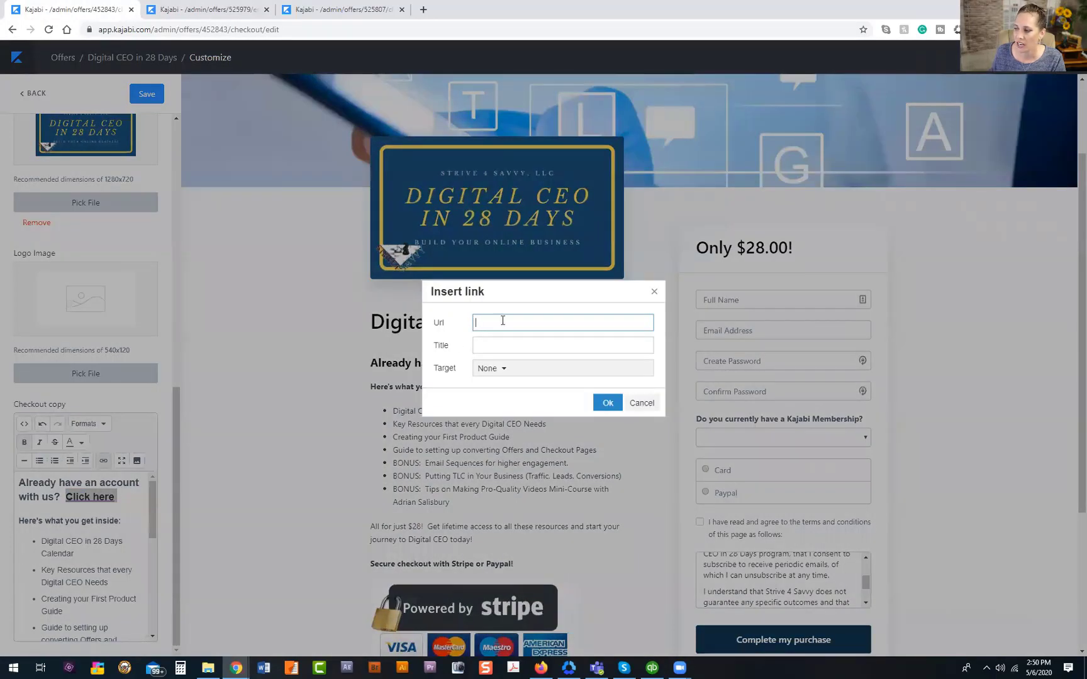
pyautogui.hotkey('ctrl', 'v')
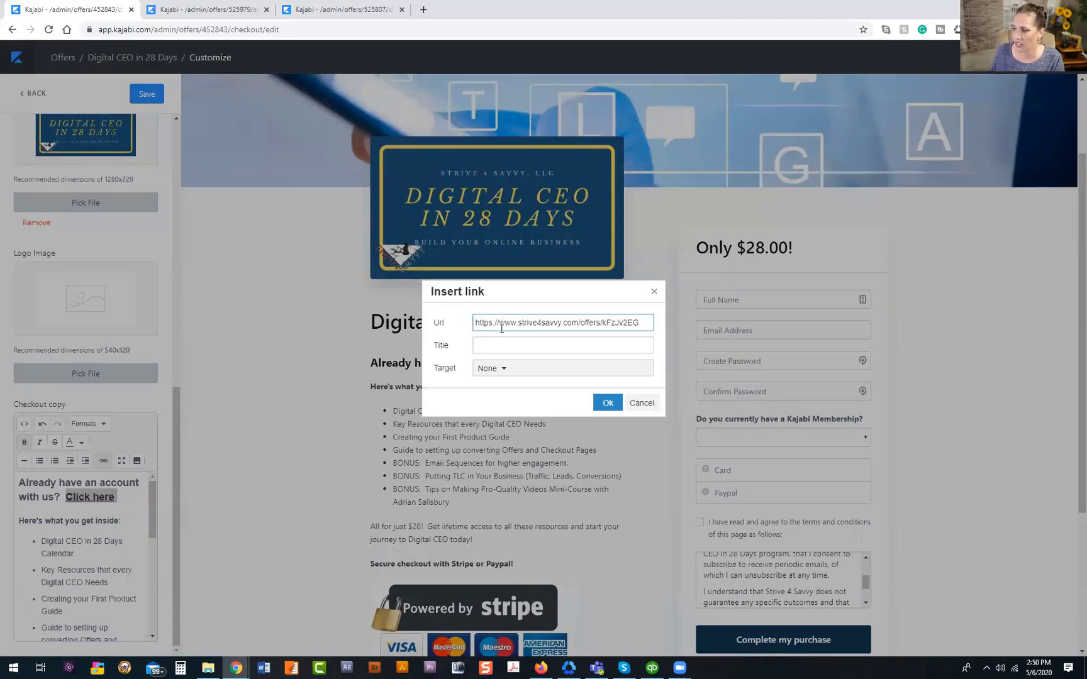
pyautogui.click(503, 368)
pyautogui.click(494, 408)
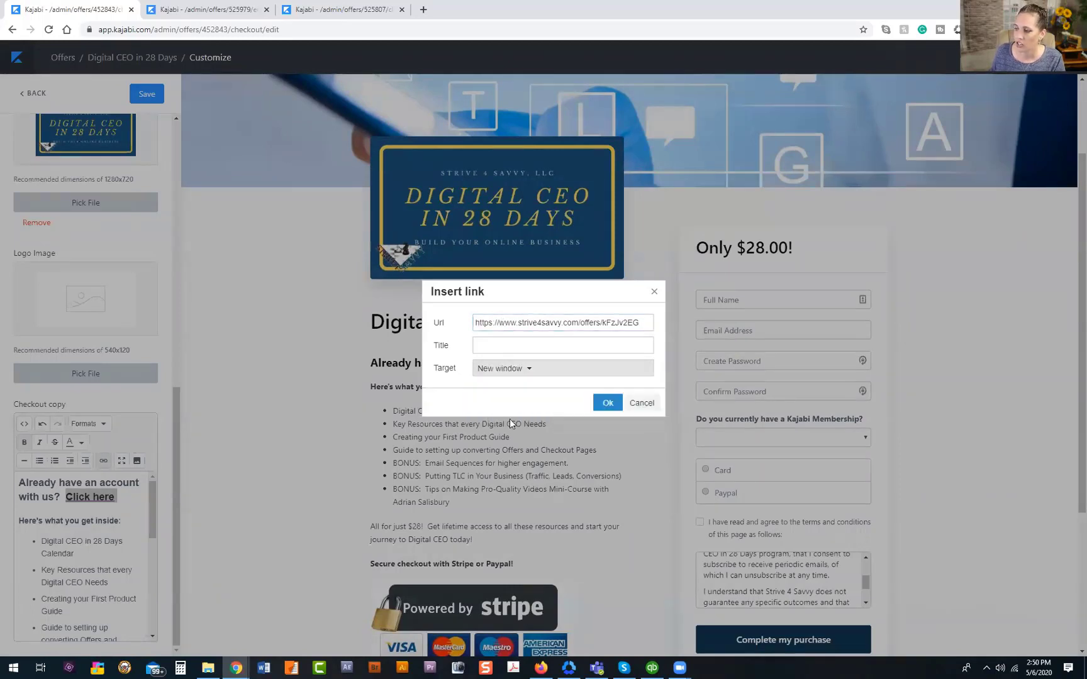
pyautogui.click(490, 345)
pyautogui.write('Cl')
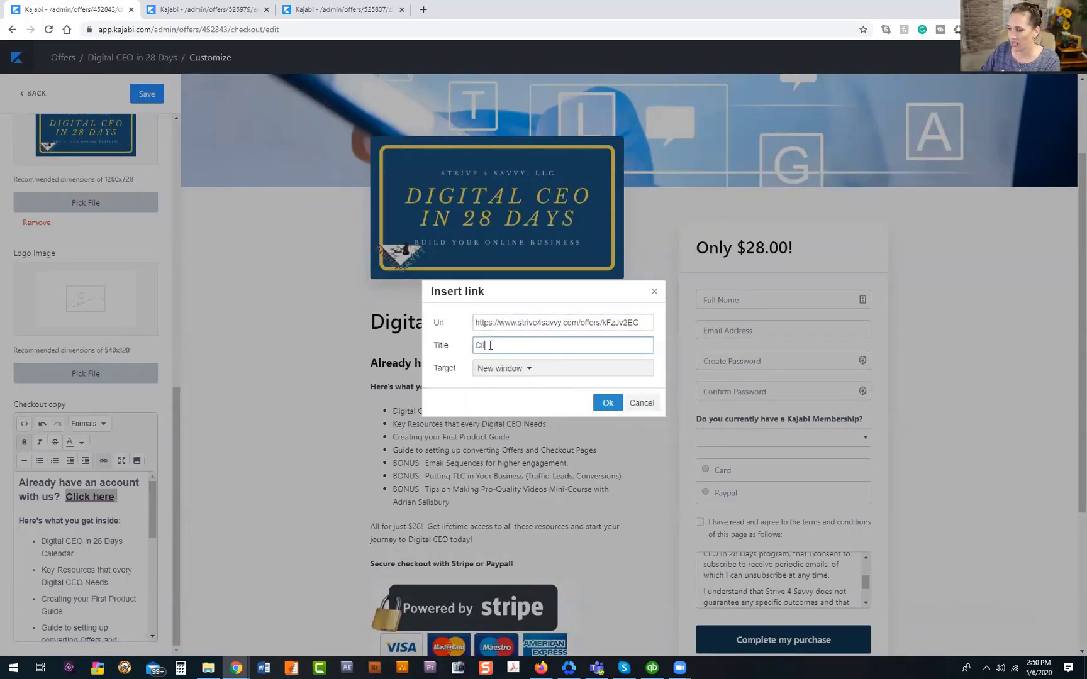
pyautogui.write('ick Here')
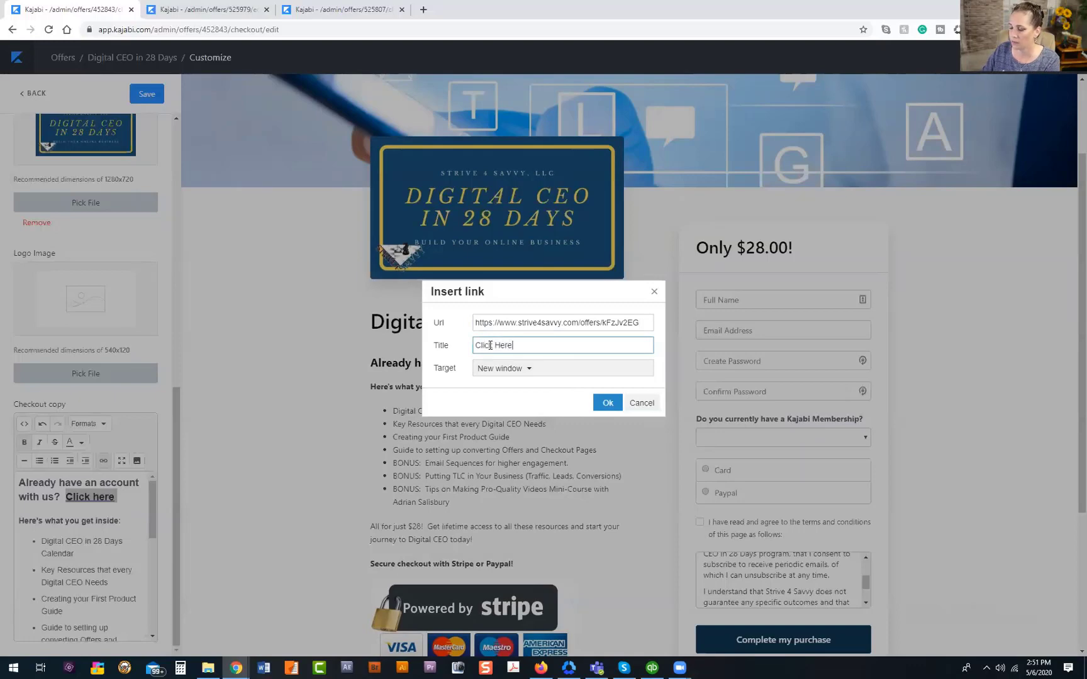
pyautogui.click(607, 403)
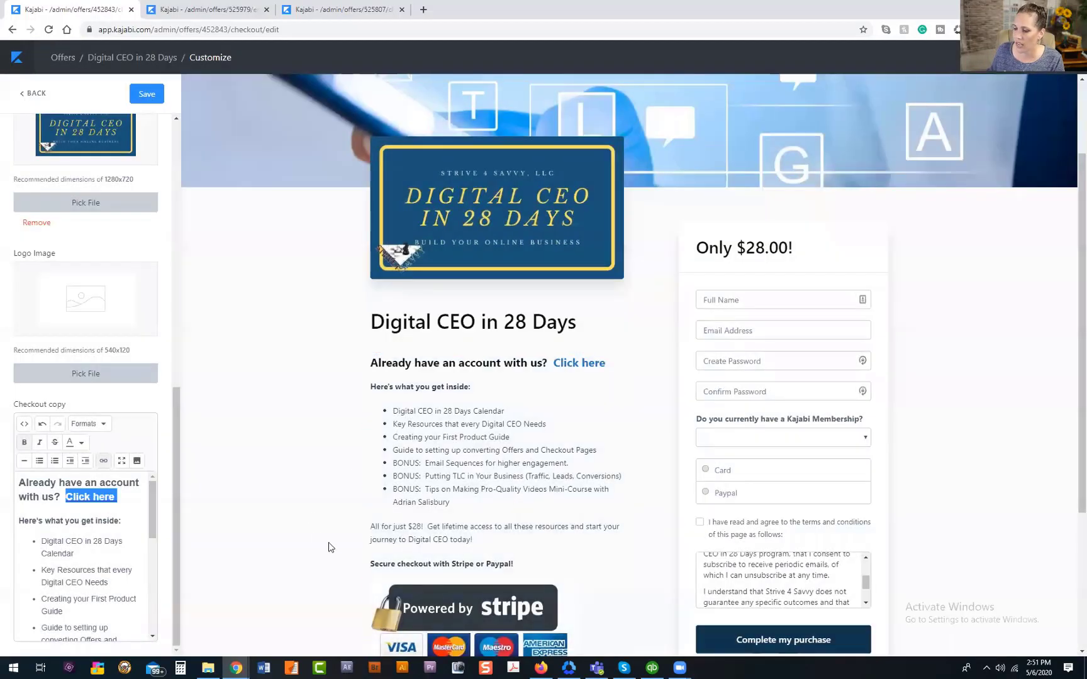
pyautogui.click(148, 94)
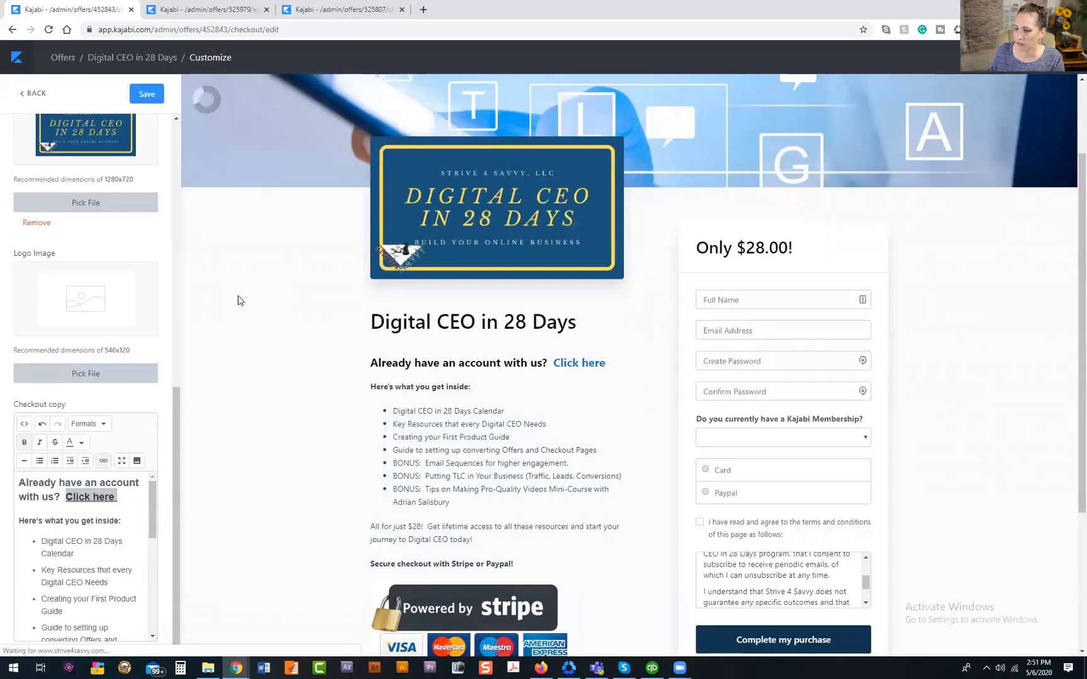